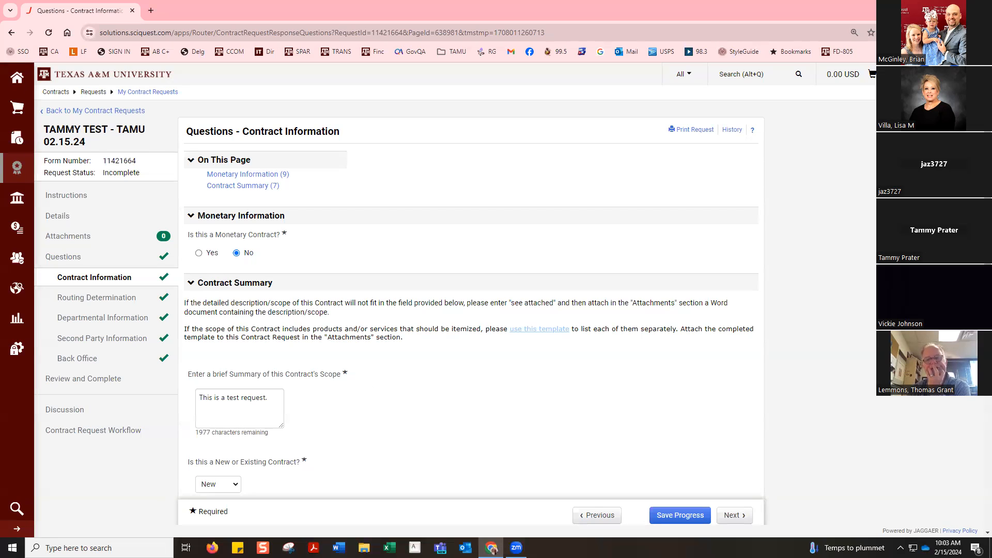
Step: Review the request's Departmental Information questions and the approval steps in its Contract Request Workflow
left_click(106, 318)
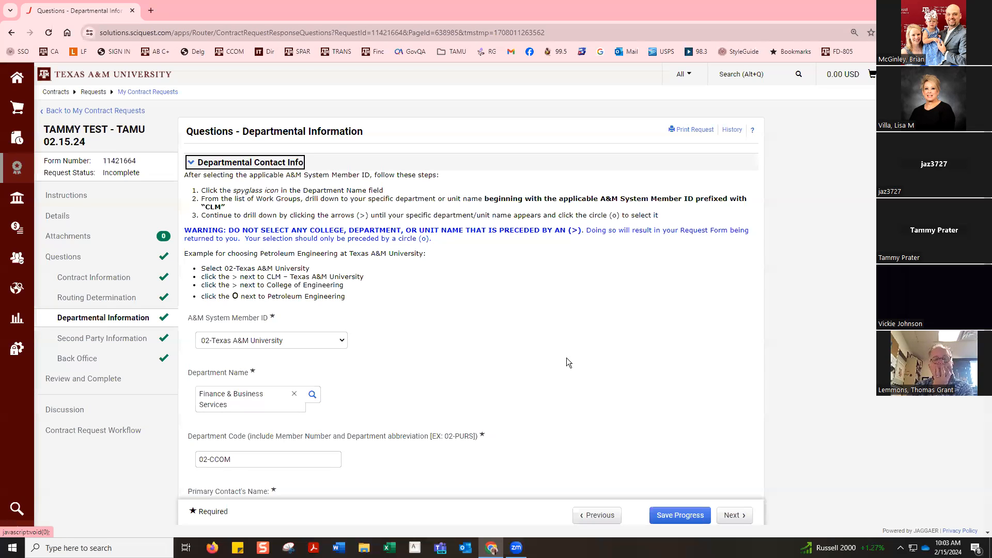
left_click(540, 335)
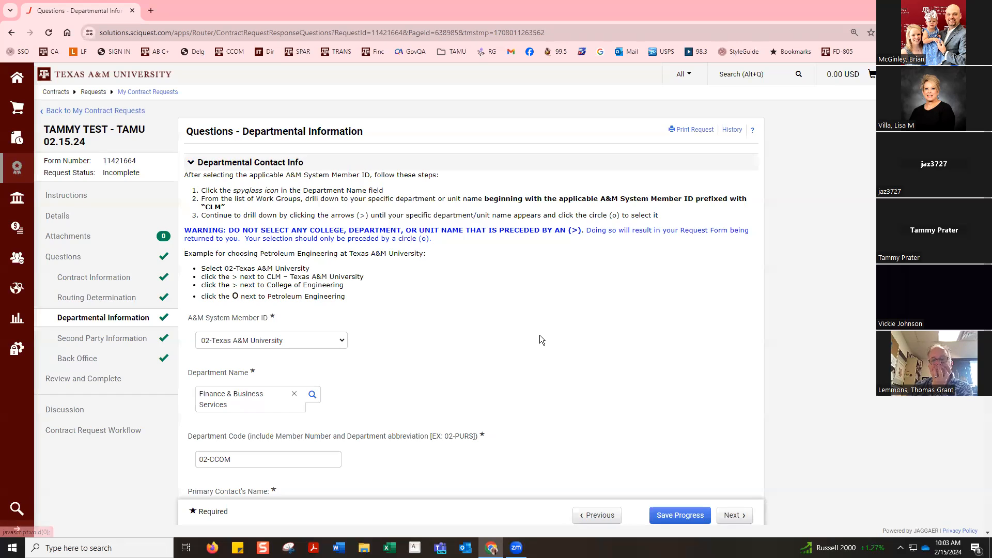
scroll(539, 334, "down", 1)
scroll(536, 330, "down", 3)
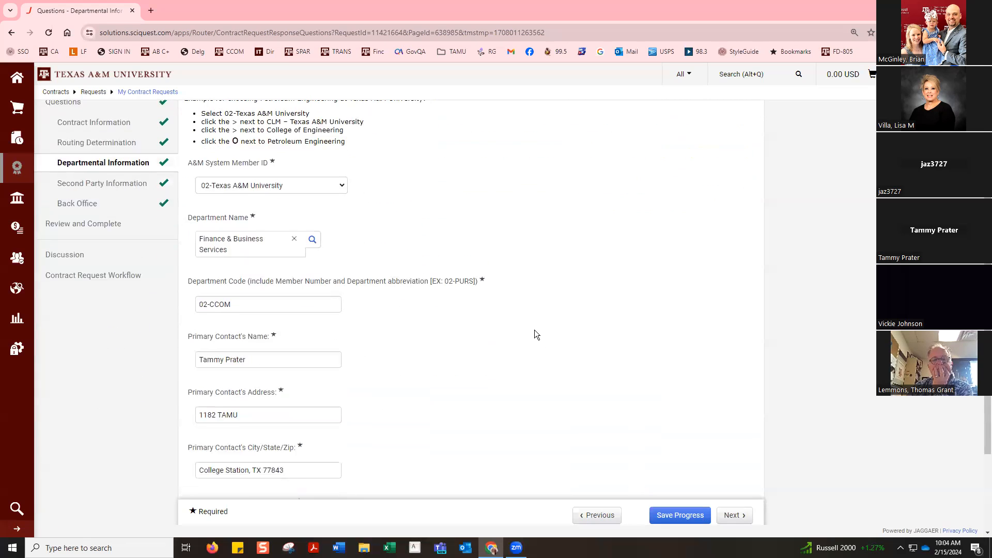
scroll(534, 329, "up", 4)
scroll(534, 333, "up", 1)
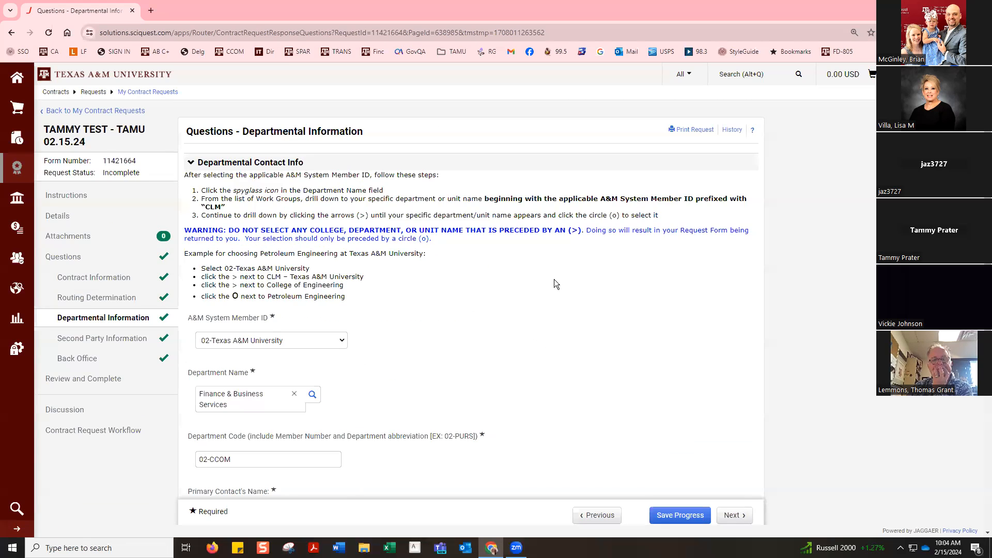
scroll(554, 284, "down", 2)
scroll(554, 284, "up", 1)
scroll(554, 283, "down", 1)
scroll(553, 281, "up", 2)
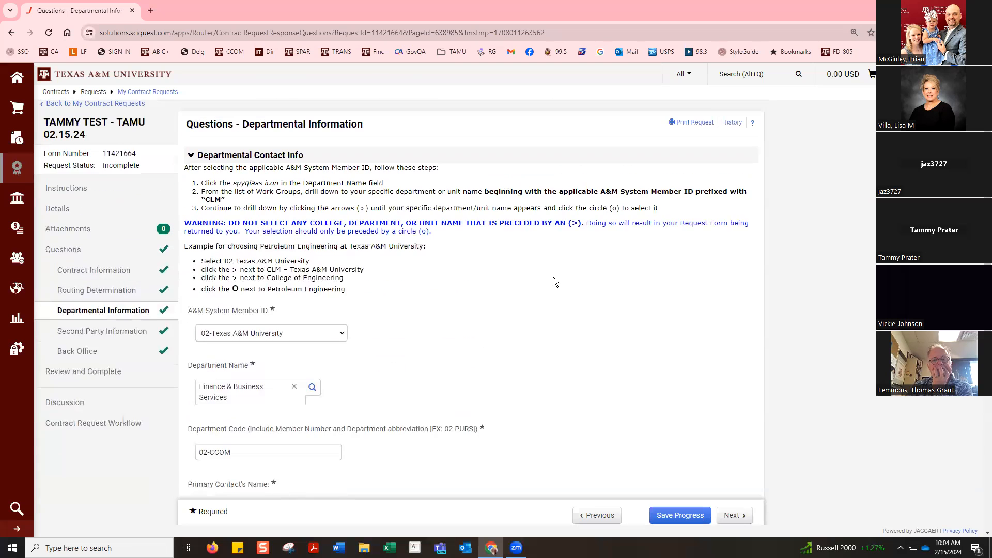
scroll(553, 282, "up", 1)
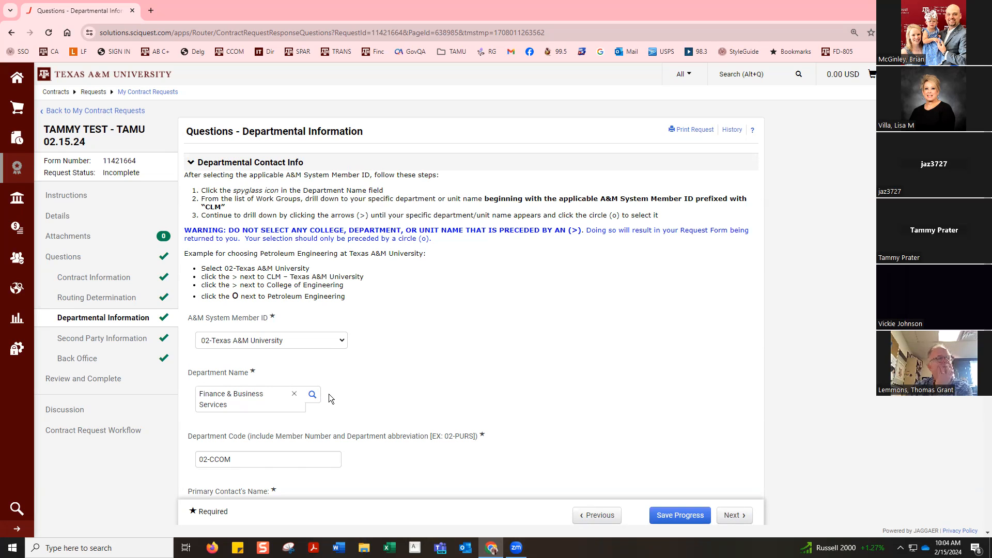
left_click(100, 432)
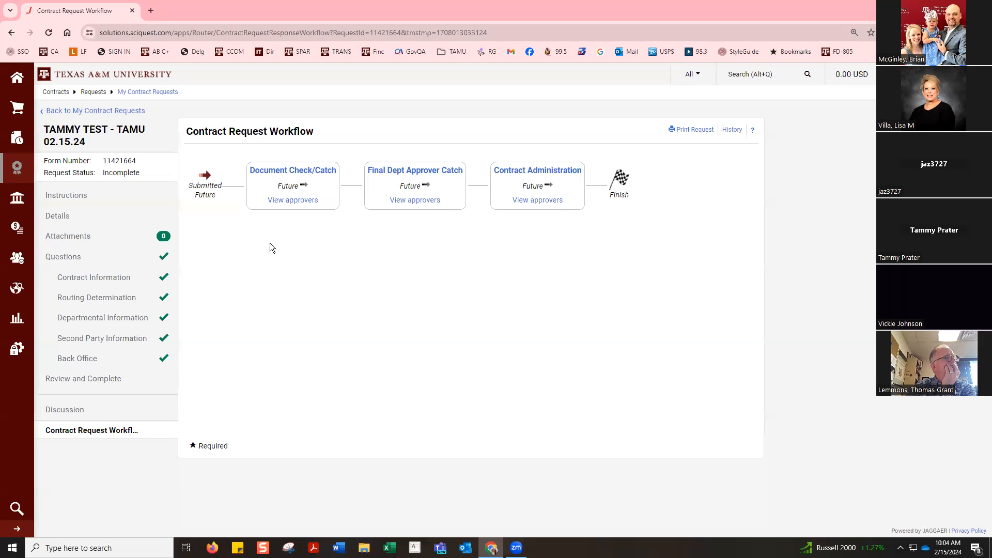
Step: Change the Department Name in Departmental Information to Contract Administration, under CLM - Texas A&M University's Finance & Business Services, and save the progress
left_click(125, 318)
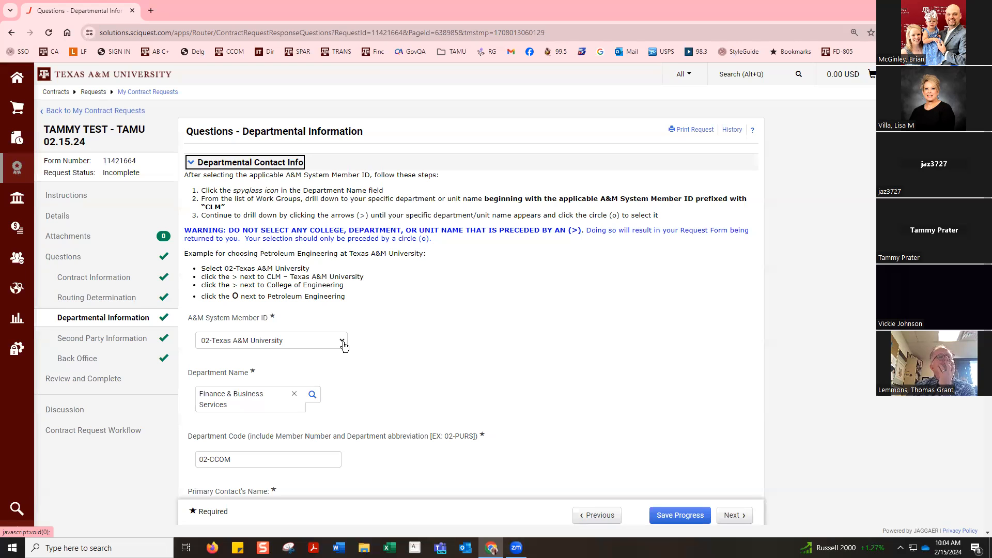
left_click(312, 396)
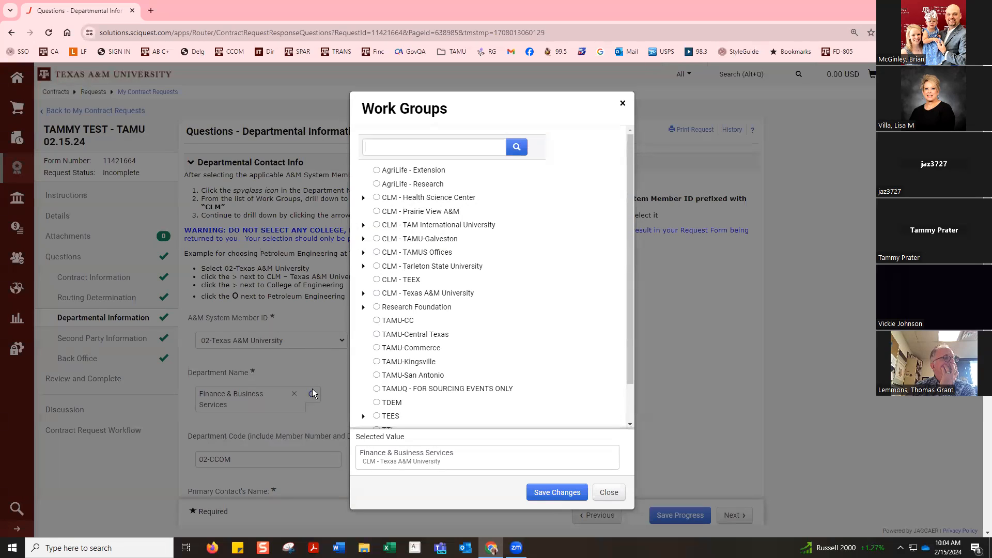
left_click(364, 294)
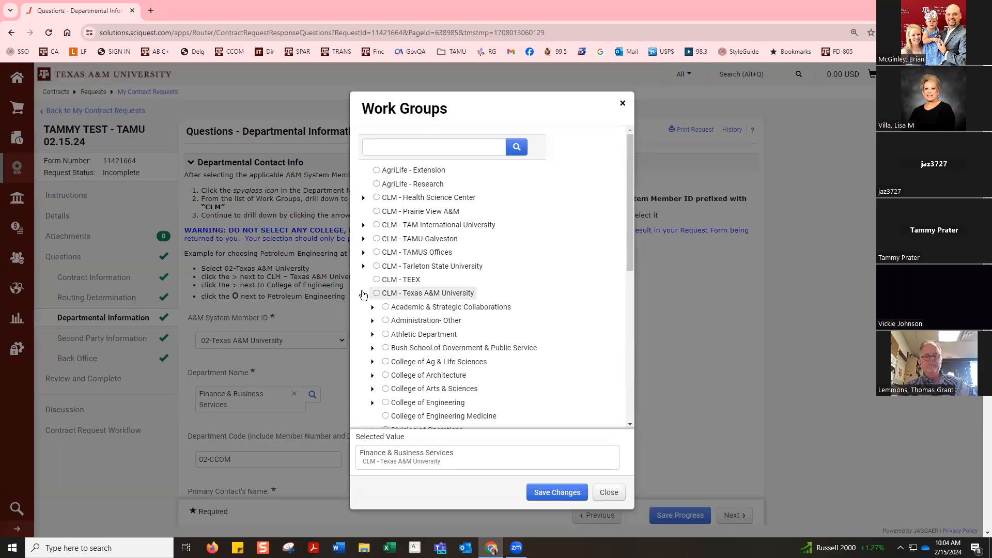
scroll(364, 310, "down", 2)
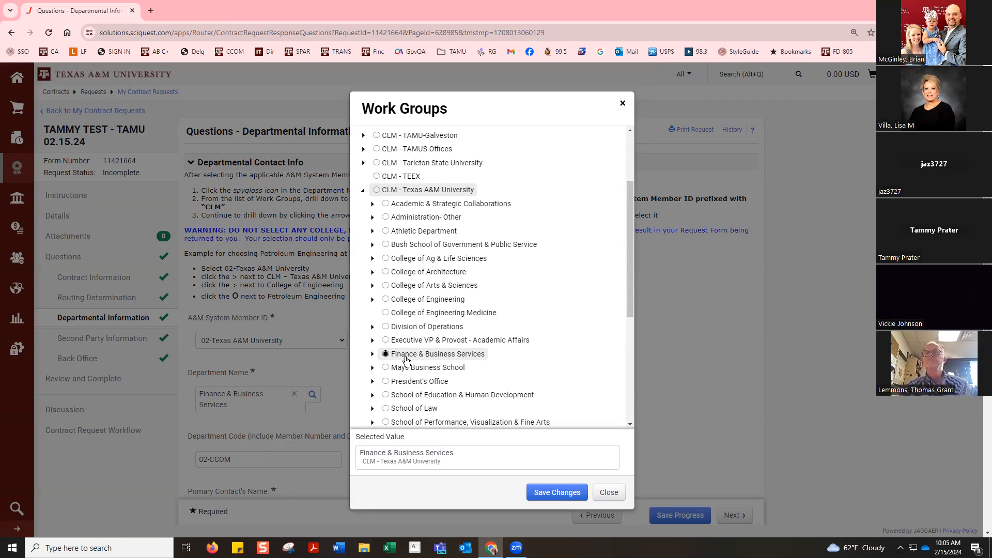
left_click(373, 355)
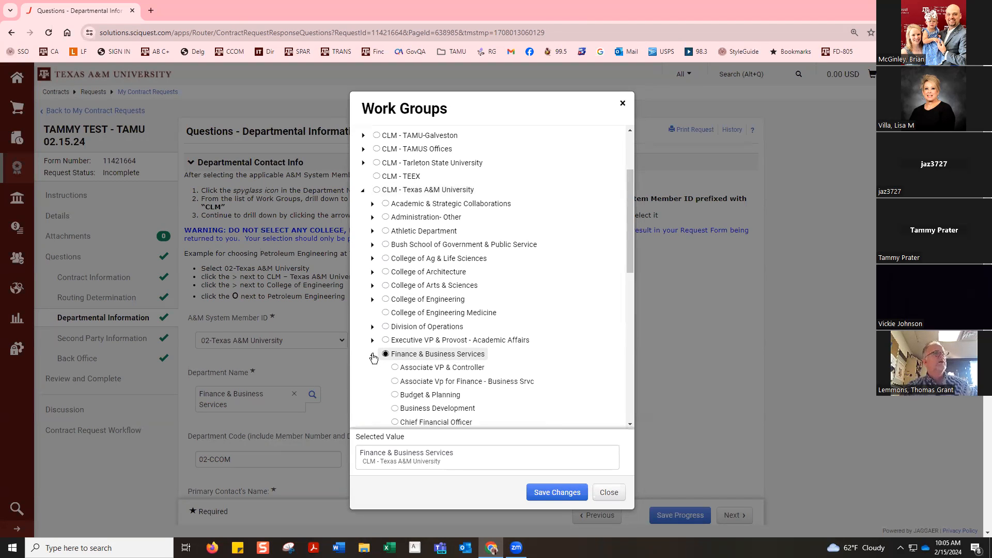
scroll(373, 357, "down", 2)
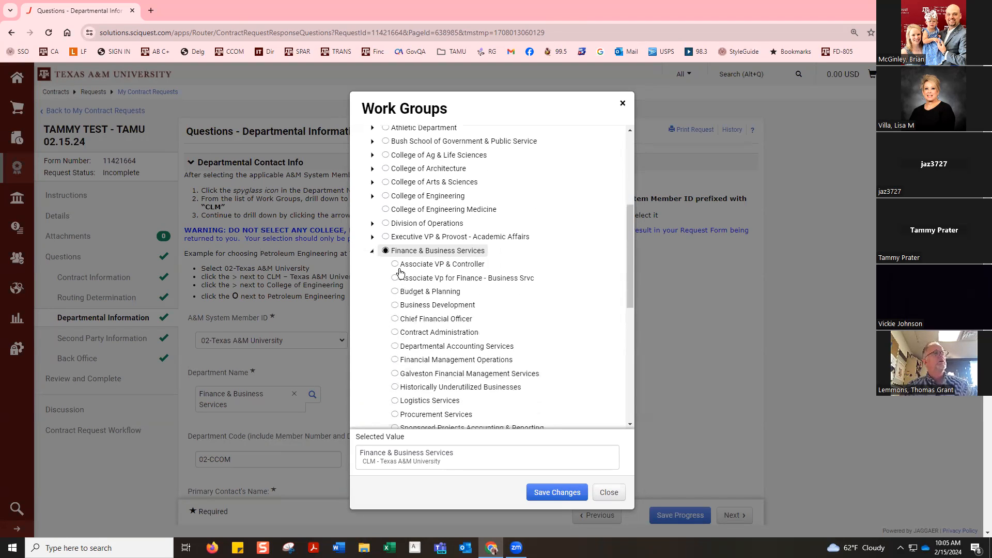
scroll(421, 334, "down", 3)
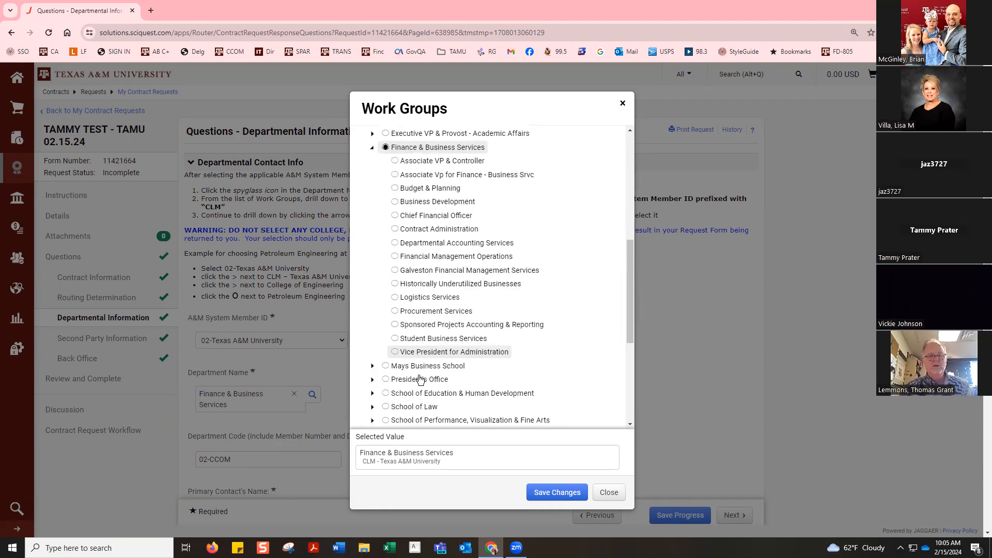
left_click(395, 230)
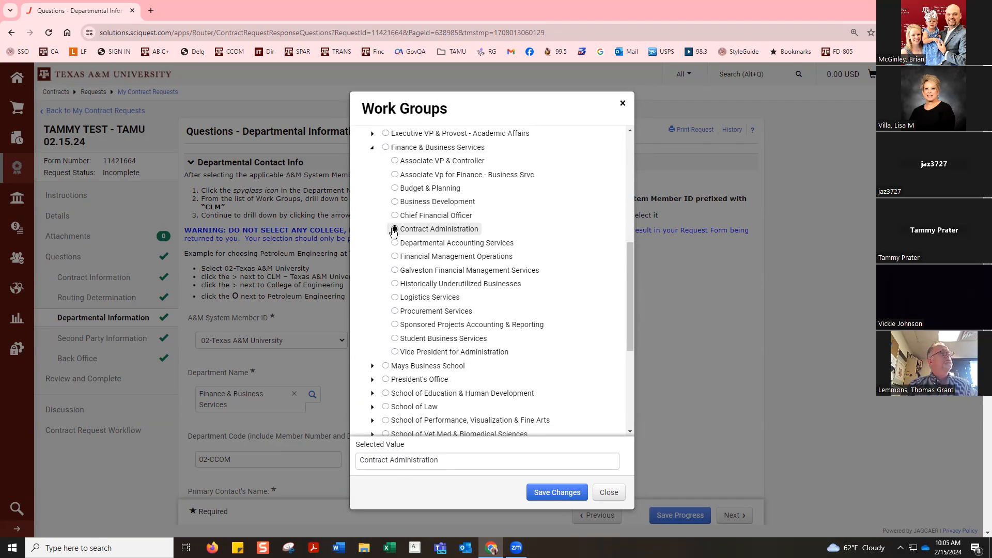
left_click(544, 494)
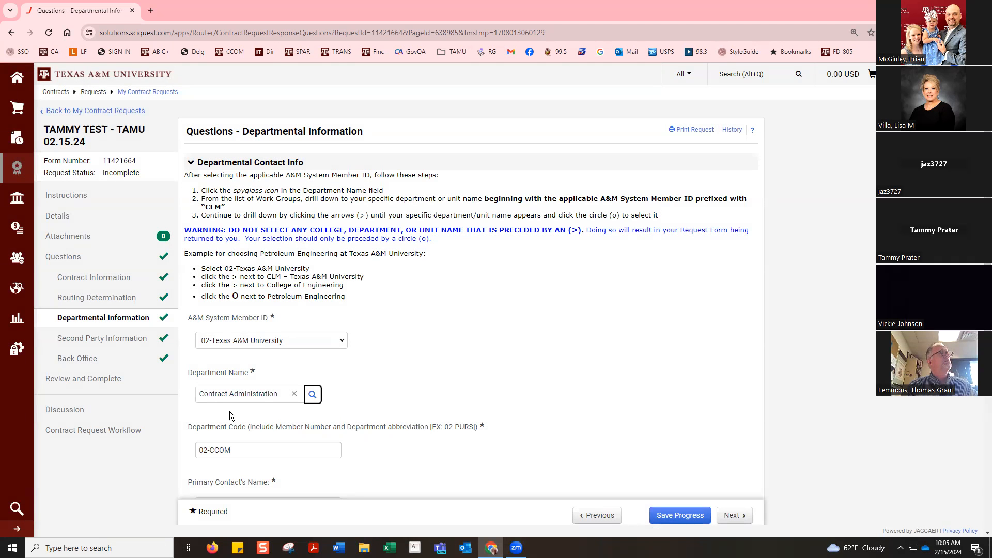
left_click(680, 517)
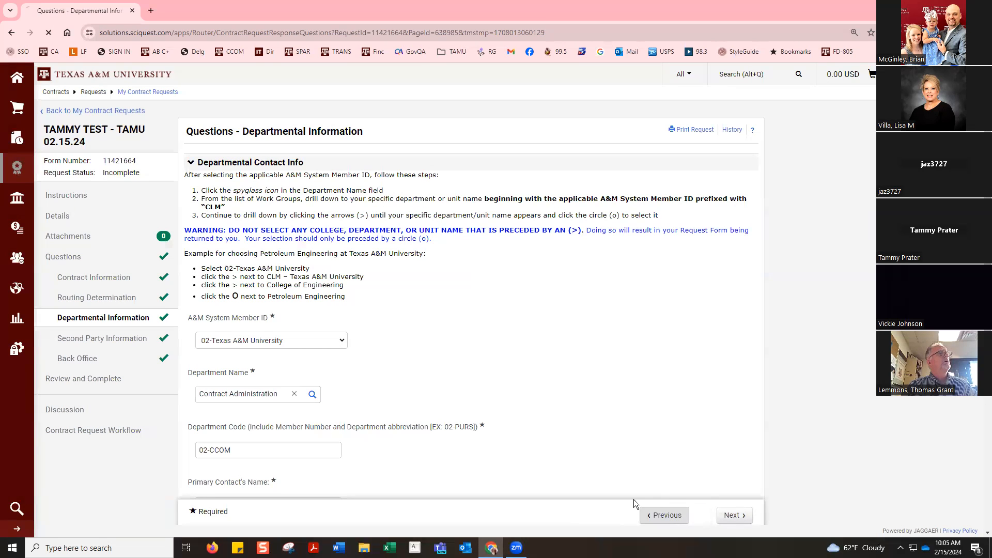
Step: Check the approvers listed for the Originator, Dean or Unit Director, and Department Head steps in the Contract Request Workflow
left_click(98, 432)
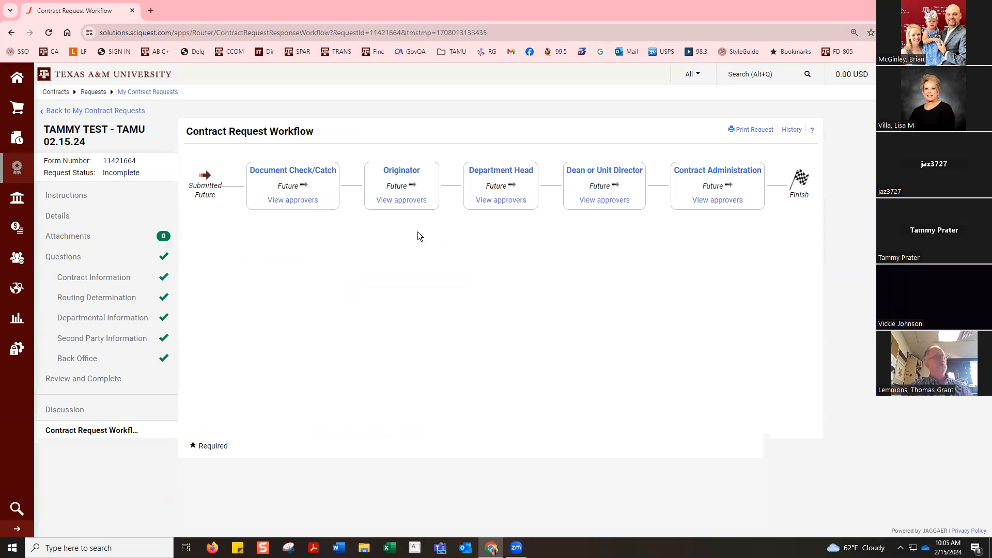
left_click(397, 201)
left_click(487, 292)
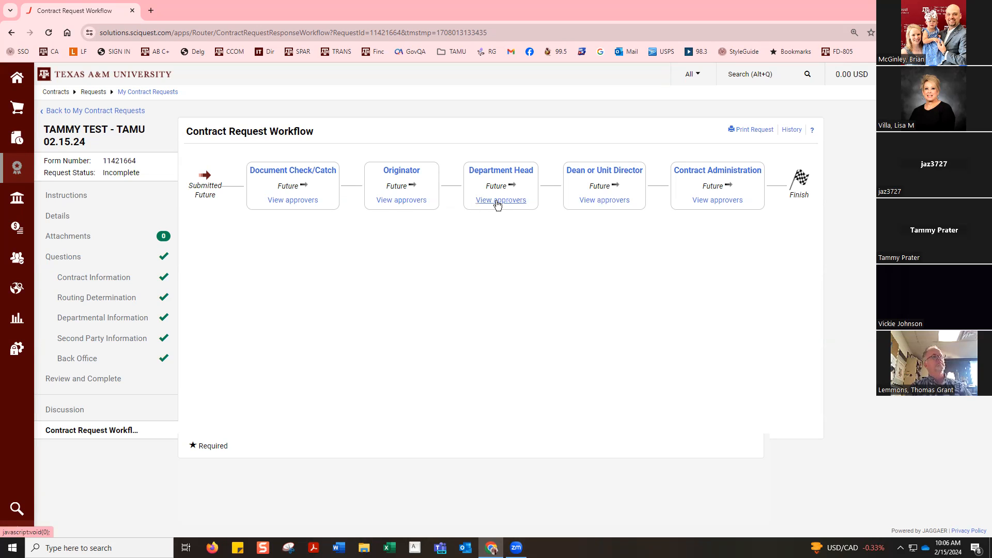
left_click(589, 200)
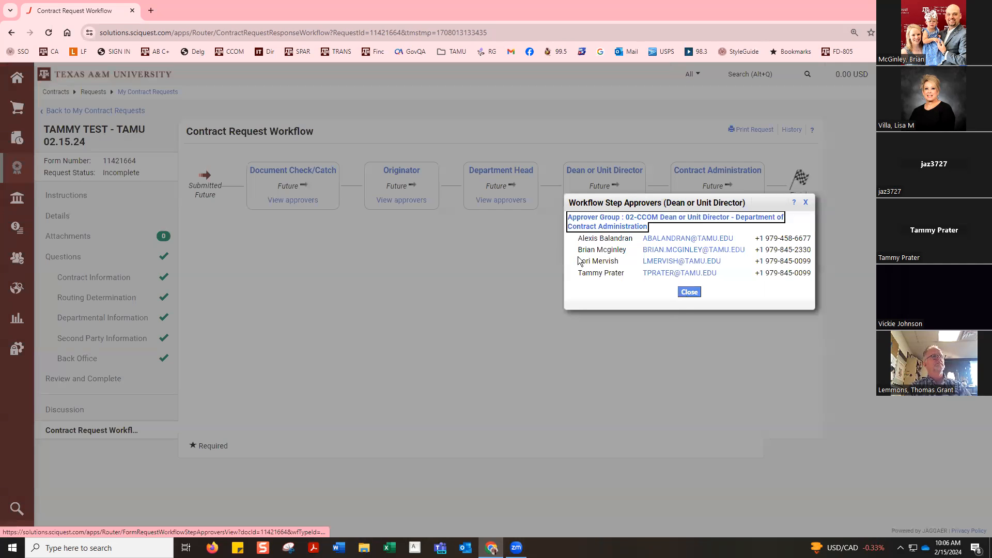
left_click(686, 291)
left_click(506, 200)
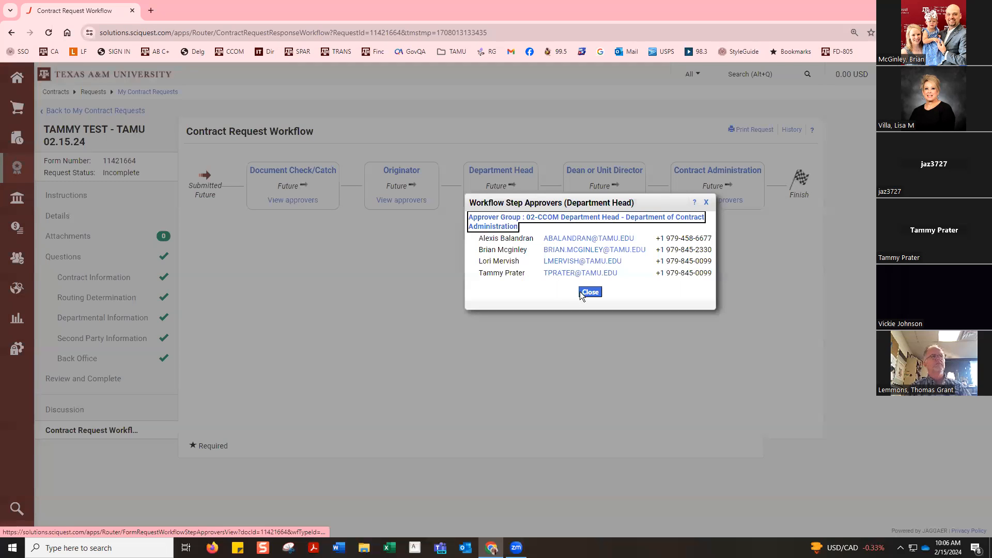
left_click(405, 273)
left_click(401, 201)
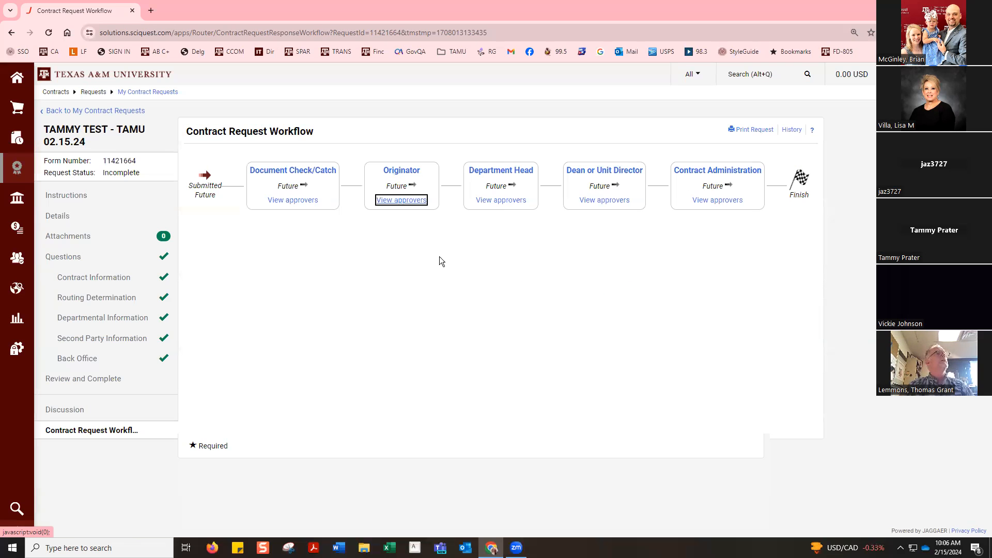
left_click(491, 292)
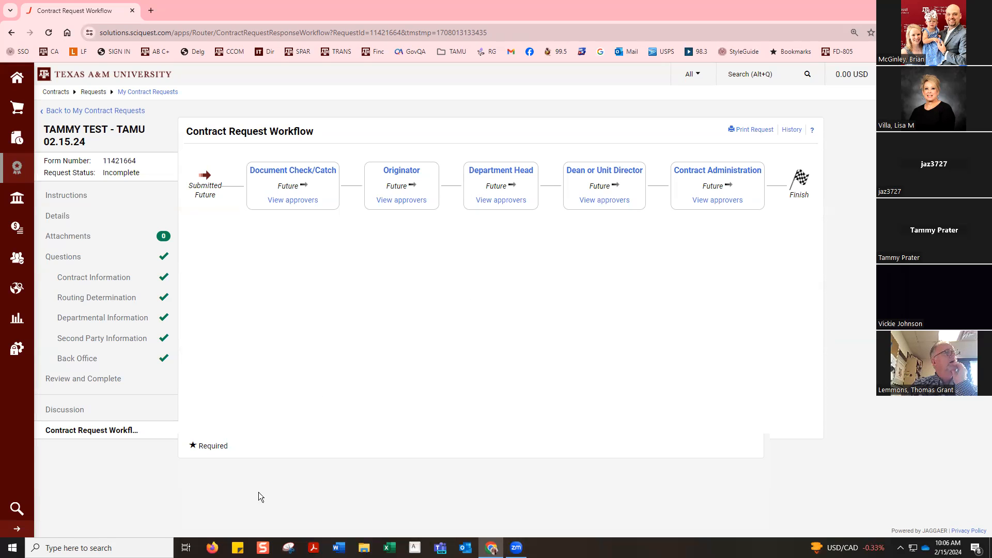
Step: Create a contract request named with the tester's first name plus "TEST - TAMU 02.15.24 Test", and open its Contract Information questions
mouse_move(15, 173)
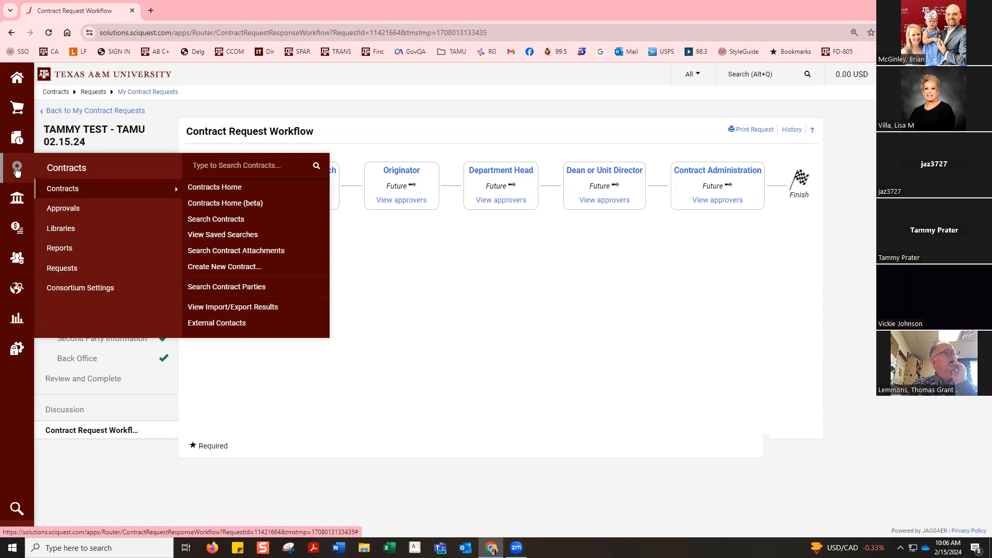
mouse_move(60, 273)
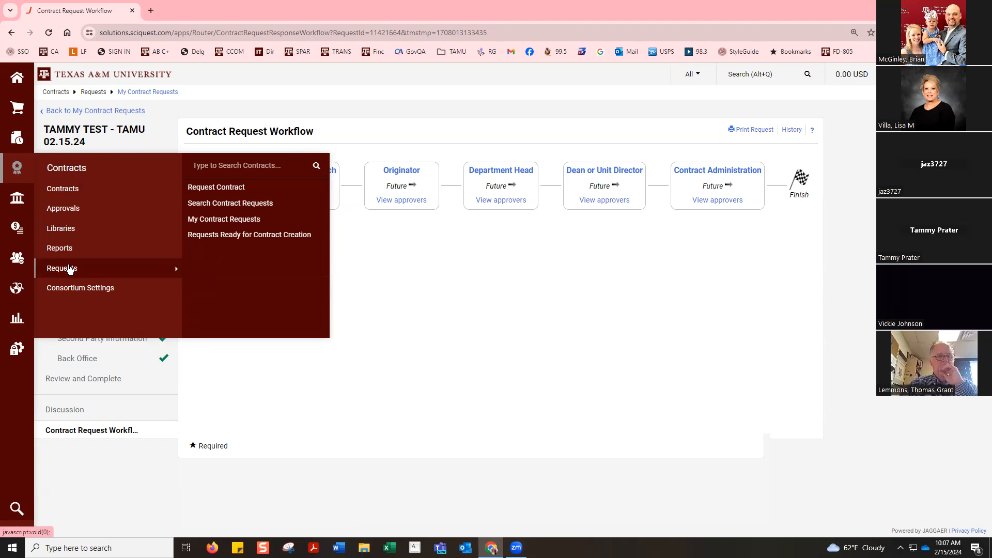
left_click(240, 187)
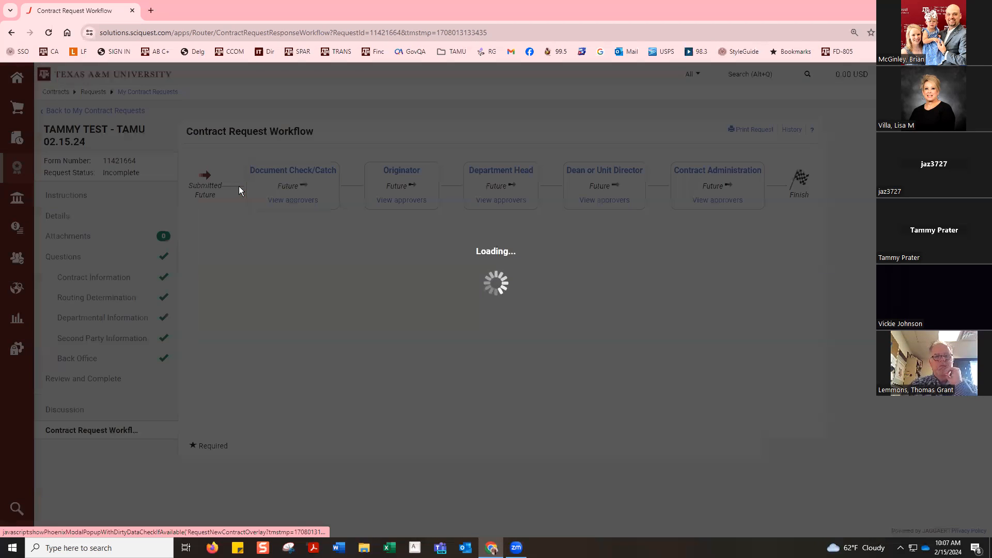
left_click(526, 291)
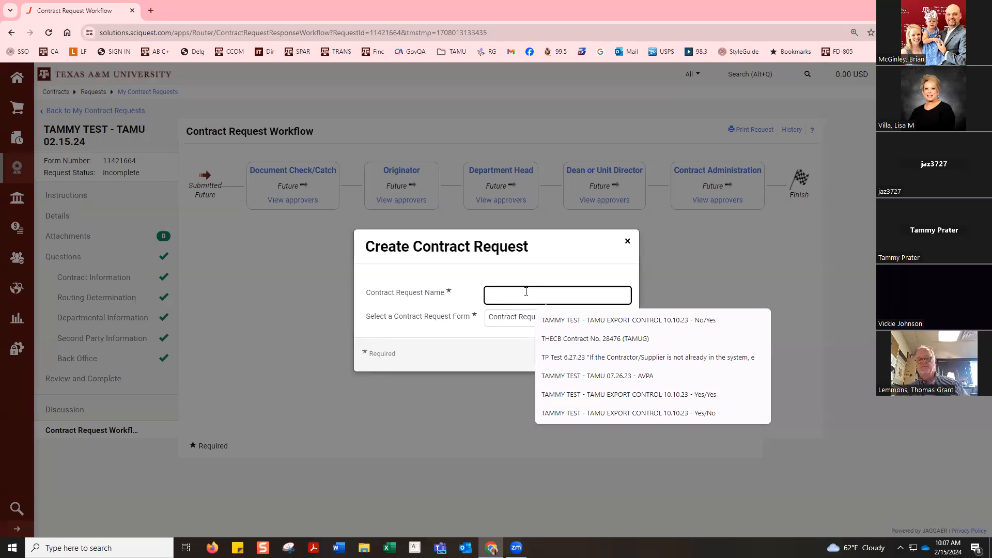
type("tammy")
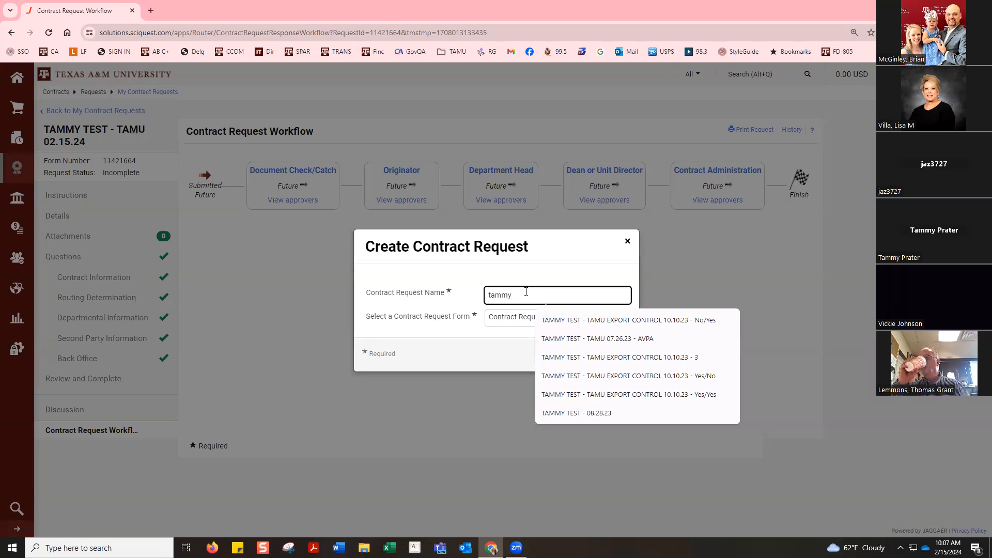
left_click(548, 320)
left_click_drag(561, 295, 819, 274)
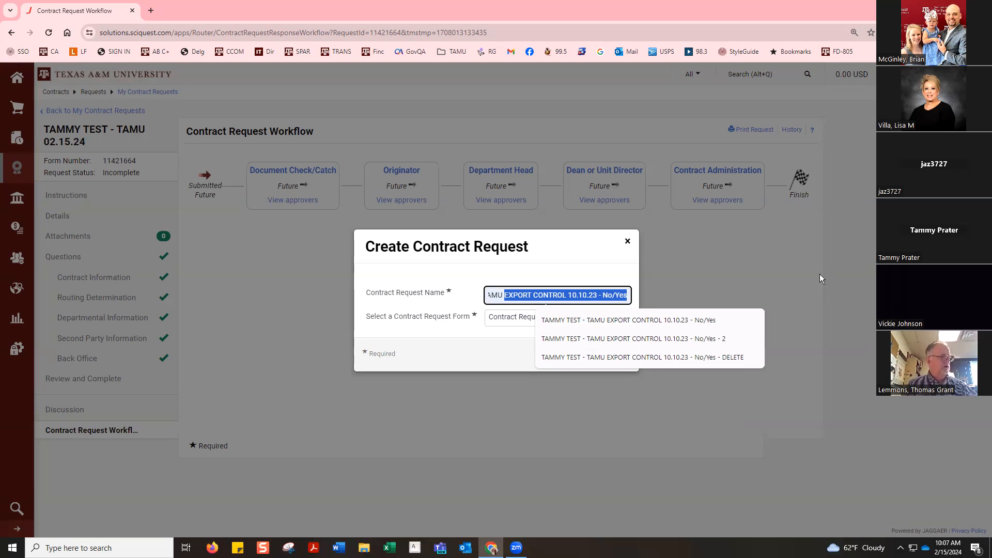
type("02.1")
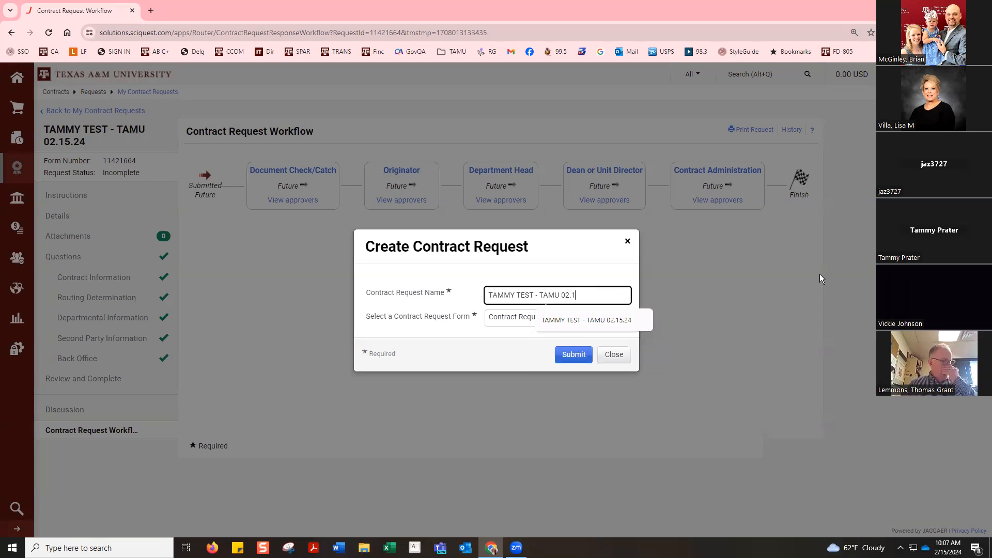
type("5")
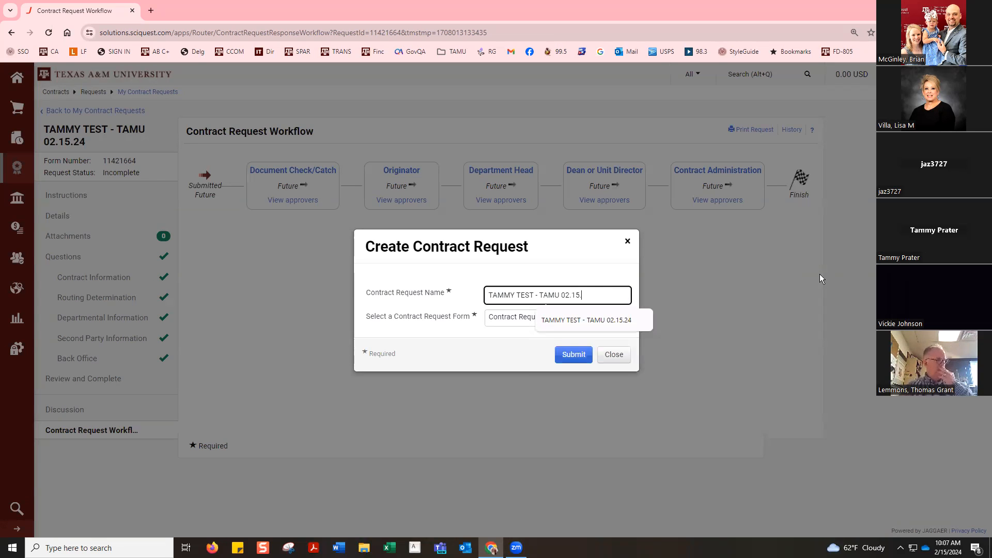
type(".24 T")
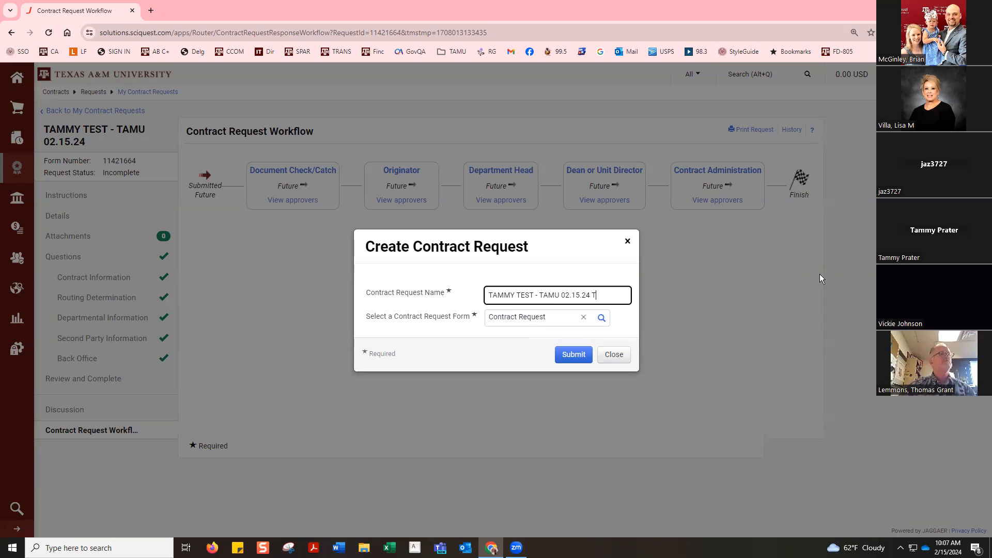
type("est")
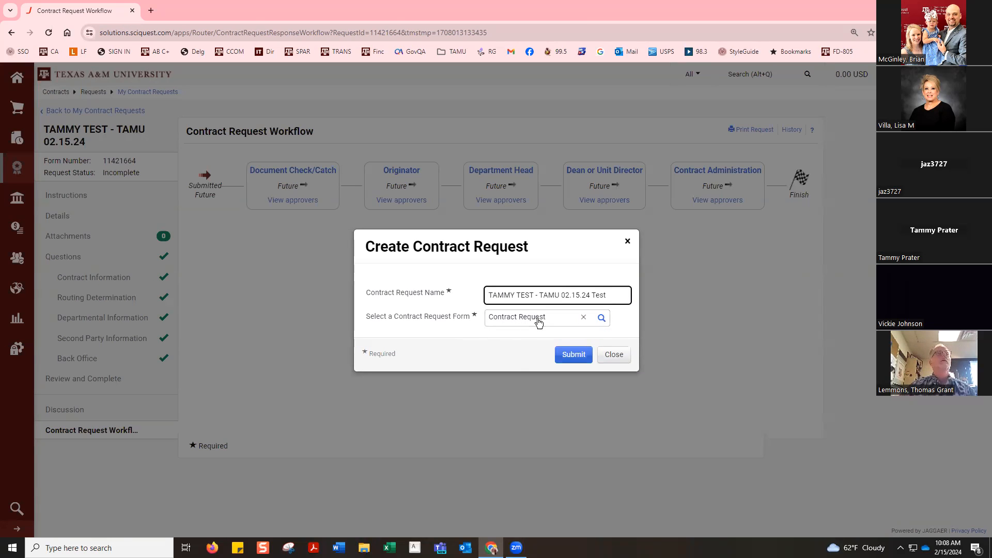
left_click(568, 357)
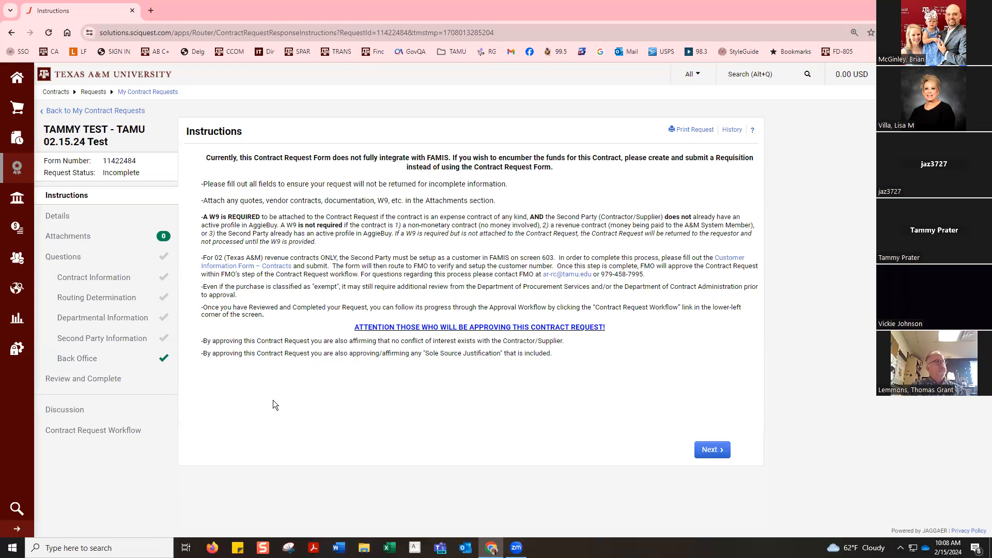
left_click(117, 285)
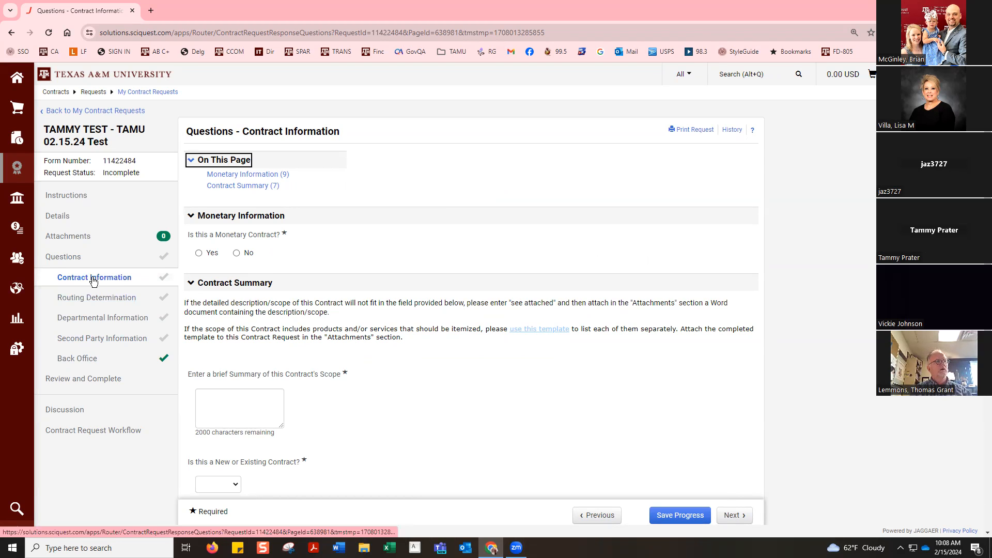
Step: Answer Yes to the monetary contract question and check the ranges offered for Estimated Total Contract Value
scroll(95, 288, "down", 4)
scroll(95, 286, "up", 4)
scroll(95, 286, "down", 2)
scroll(95, 286, "up", 2)
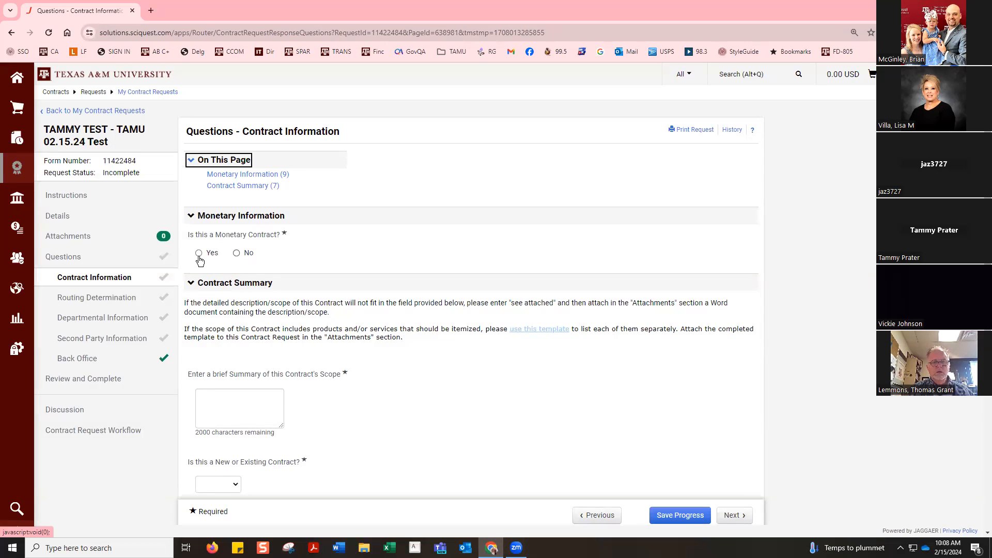
left_click(199, 257)
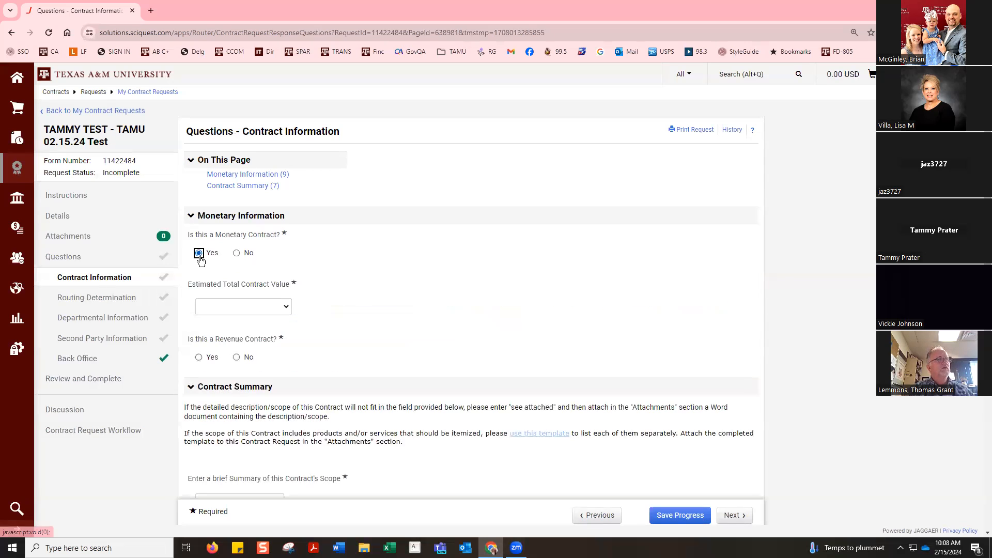
left_click(243, 257)
left_click(198, 253)
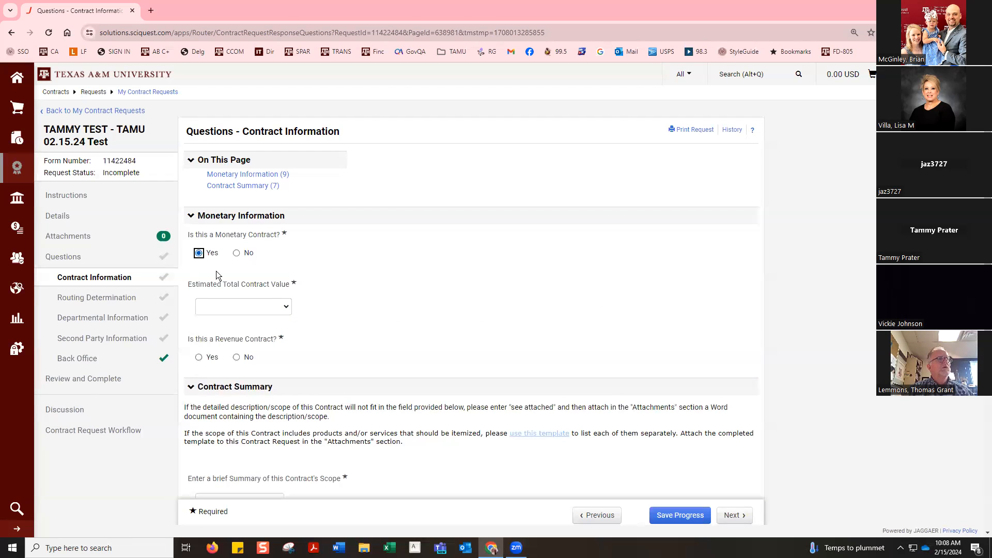
left_click(284, 308)
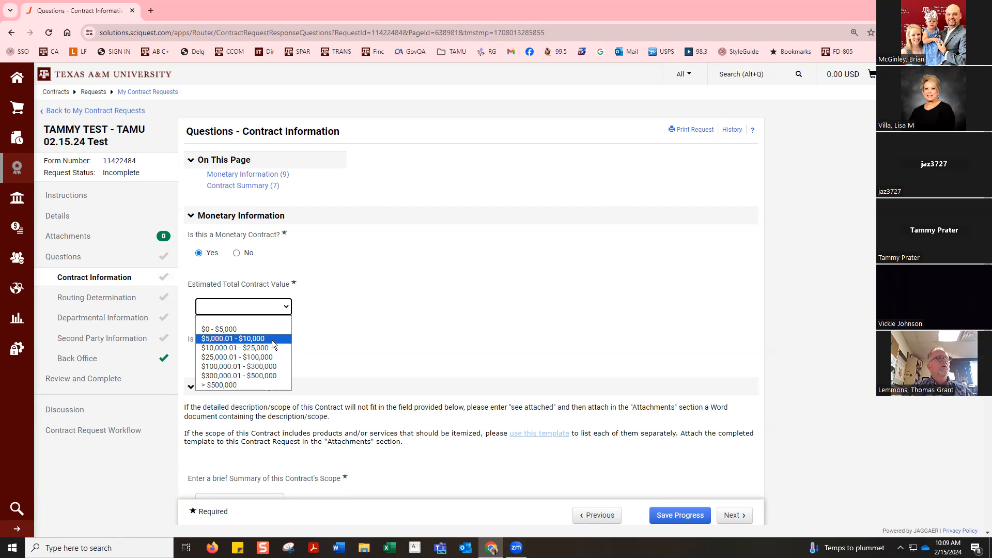
scroll(339, 344, "down", 2)
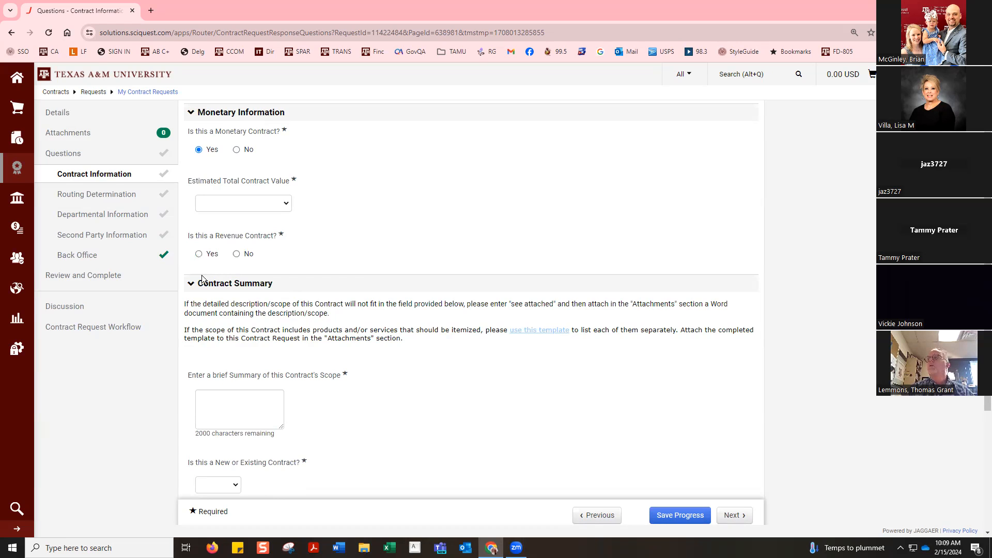
Step: Mark the contract as Existing in the Contract Summary and look at the suggestions for its Contract Number, leaving that field empty
scroll(235, 261, "down", 3)
left_click(234, 263)
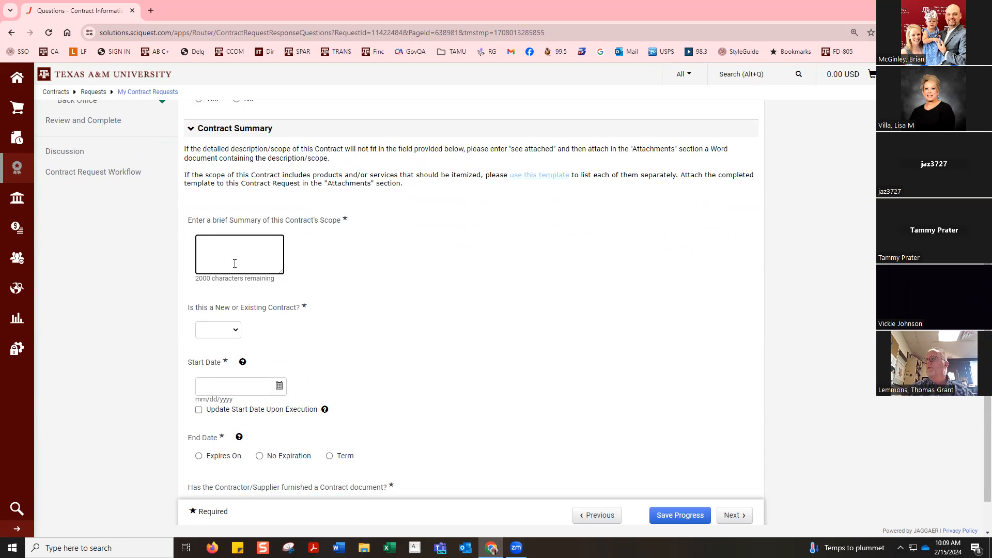
scroll(234, 264, "down", 1)
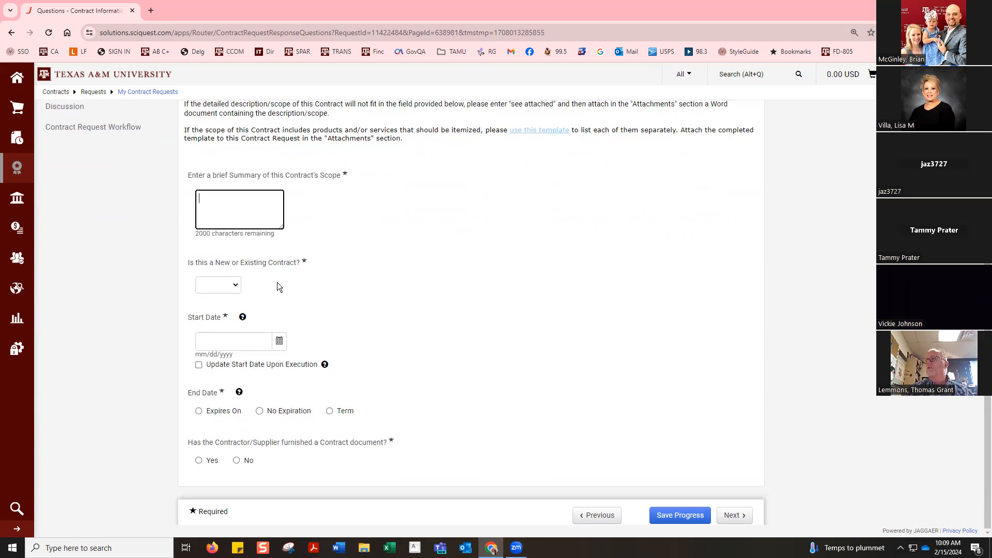
left_click(235, 288)
left_click(229, 316)
left_click(250, 343)
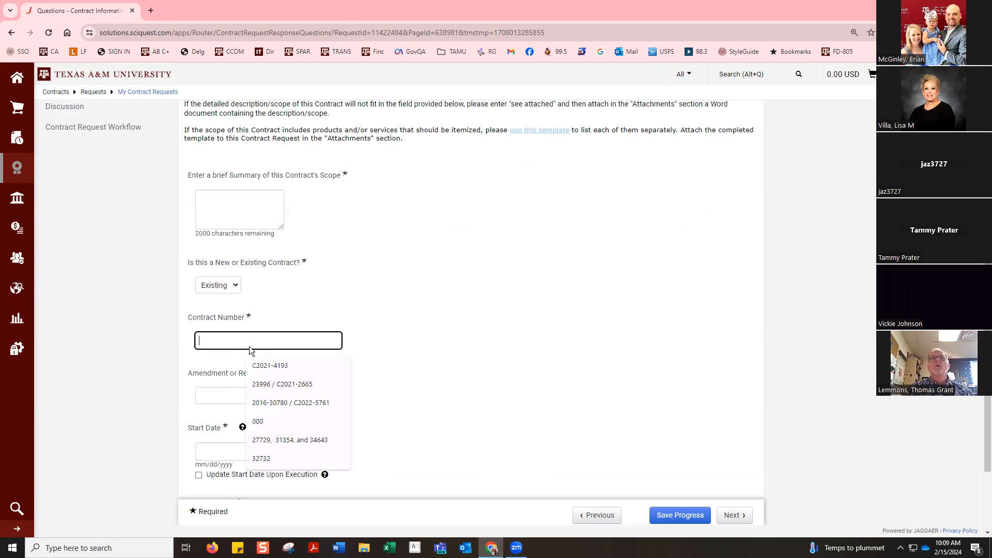
left_click(275, 365)
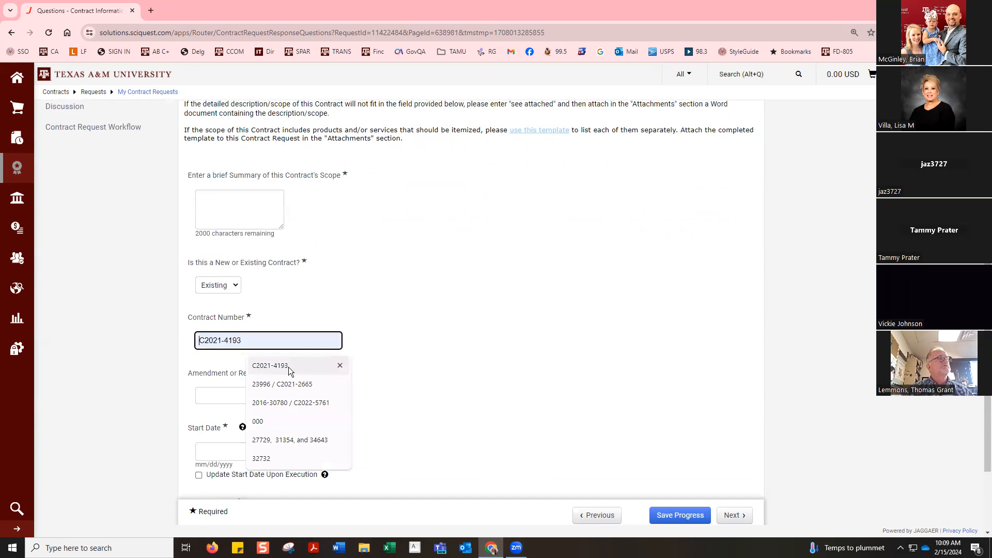
left_click(388, 341)
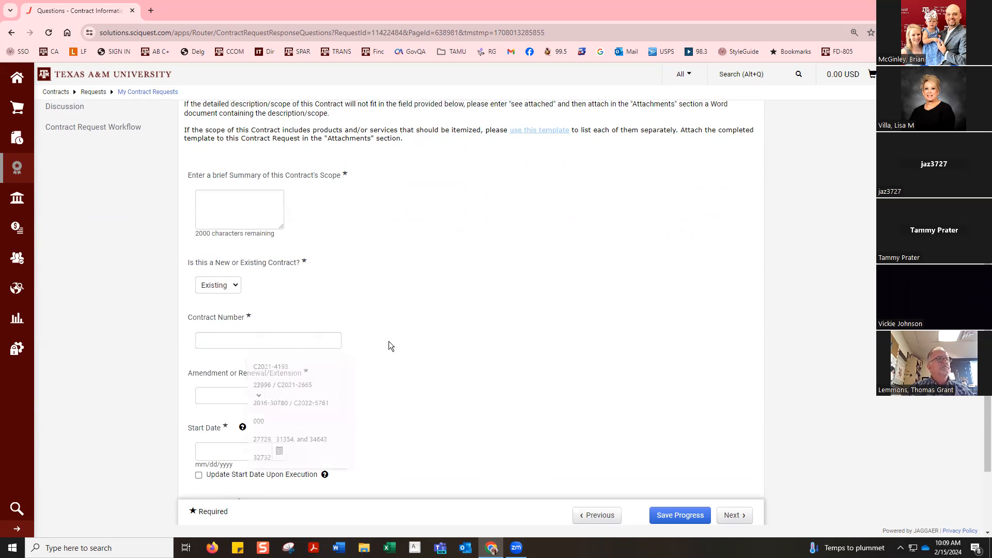
Step: Answer No to the supplier-furnished contract document question, select Presentation-Speaker Agreement as the award document, and continue to Routing Determination
scroll(383, 357, "down", 2)
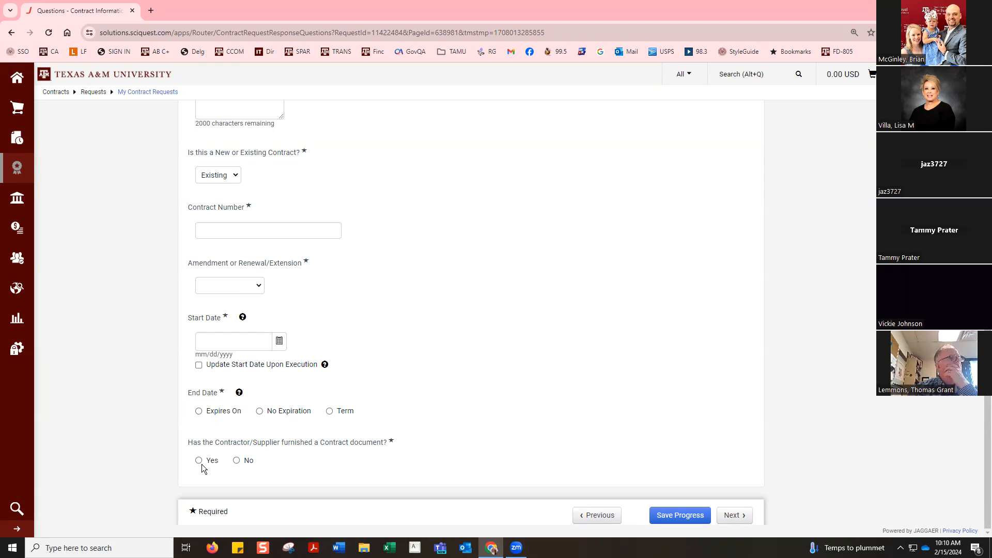
left_click(236, 461)
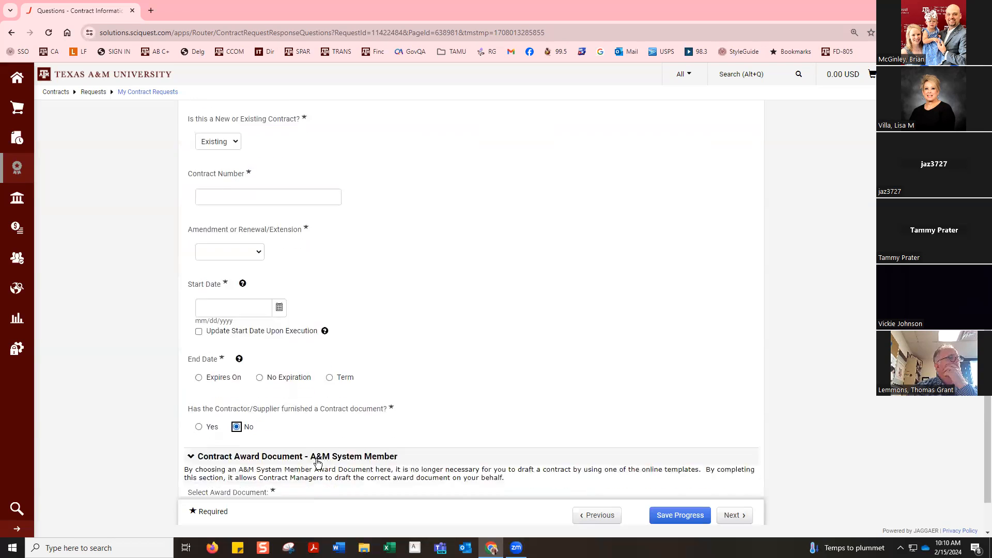
scroll(318, 462, "down", 1)
left_click(287, 466)
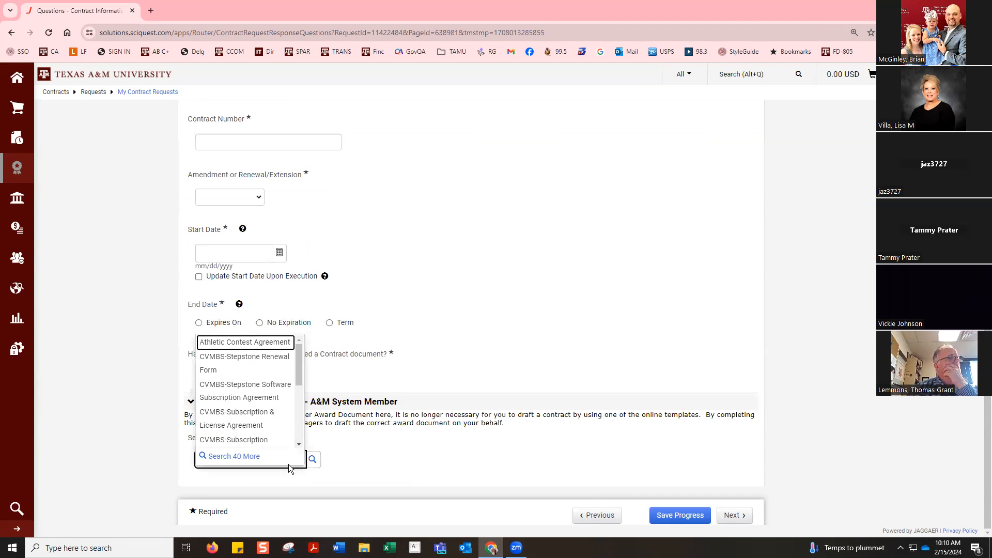
type("pr")
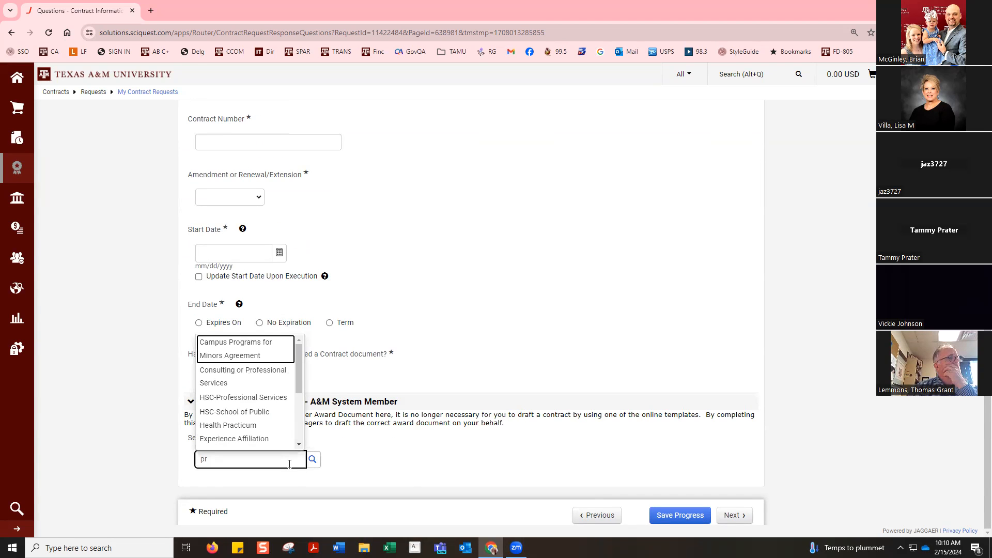
type("es")
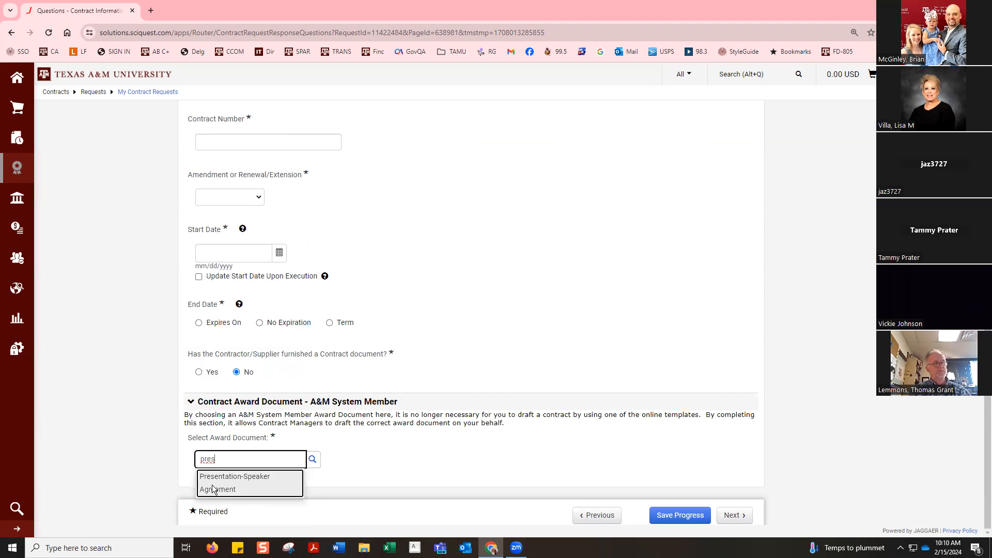
left_click(214, 489)
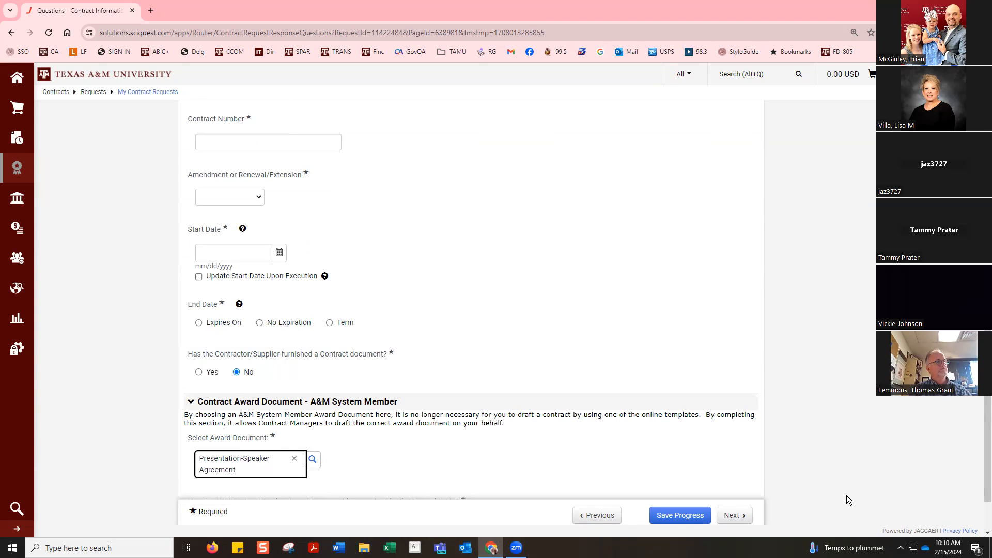
left_click(734, 515)
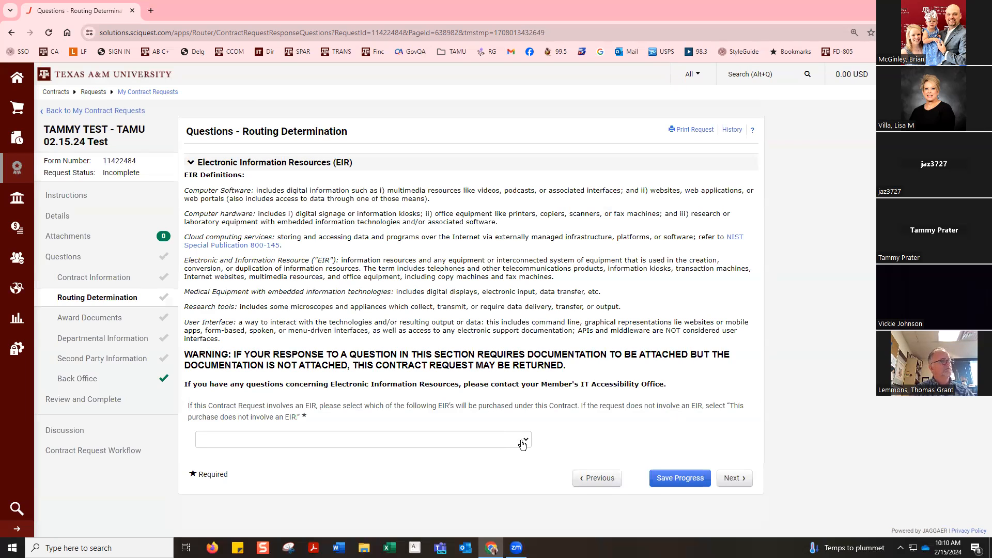
Step: Set the EIR answer to "Computer software or software applications (includes managed services Contracts)" and save the progress
left_click(524, 439)
left_click(525, 440)
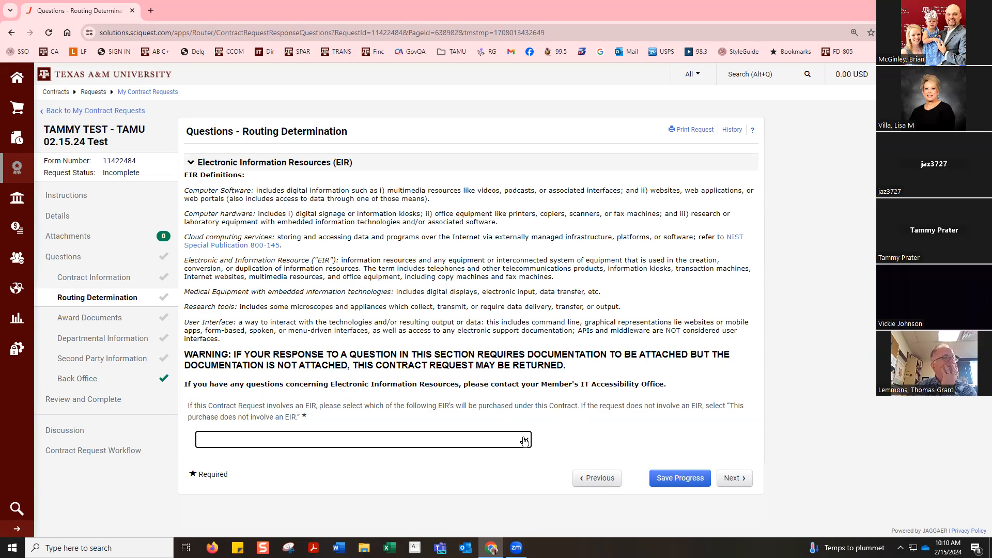
left_click(525, 440)
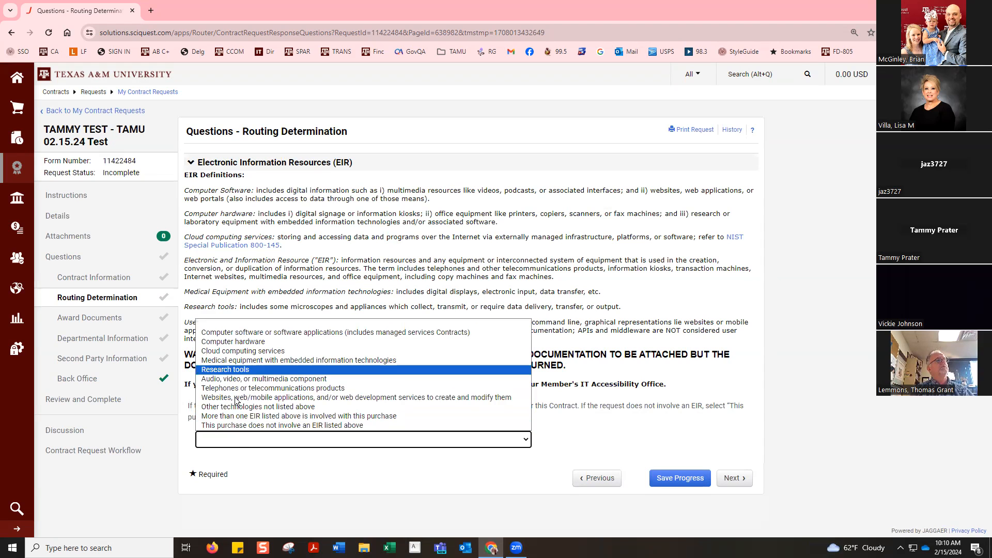
left_click(239, 332)
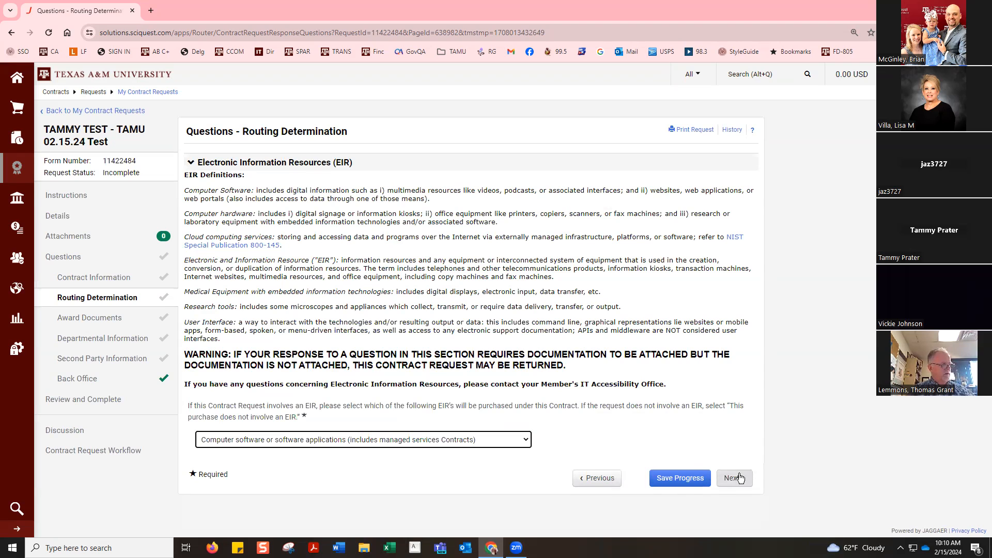
left_click(681, 479)
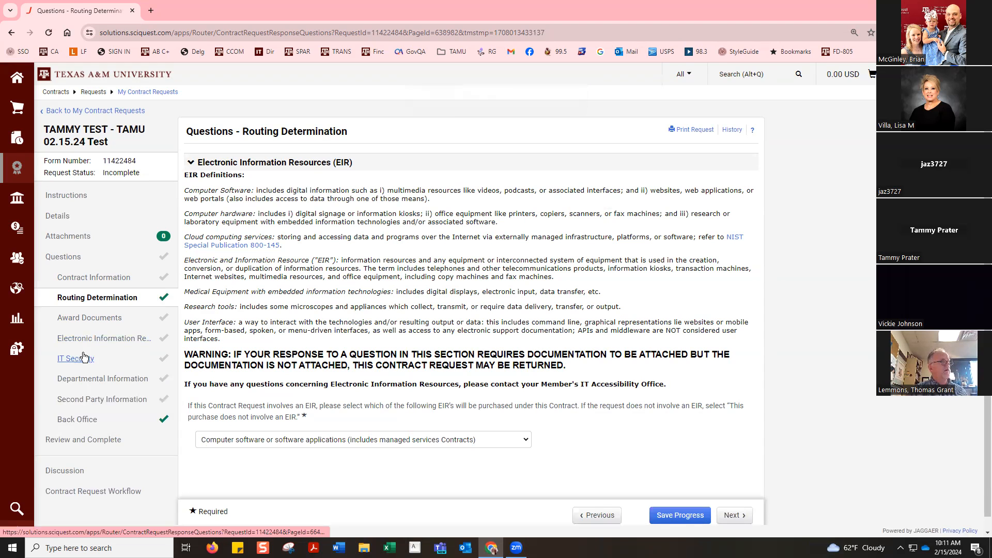
Step: Change the EIR answer to "This purchase does not involve an EIR listed above" and review the Presentation-Speaker Agreement questions in Award Documents
left_click(244, 438)
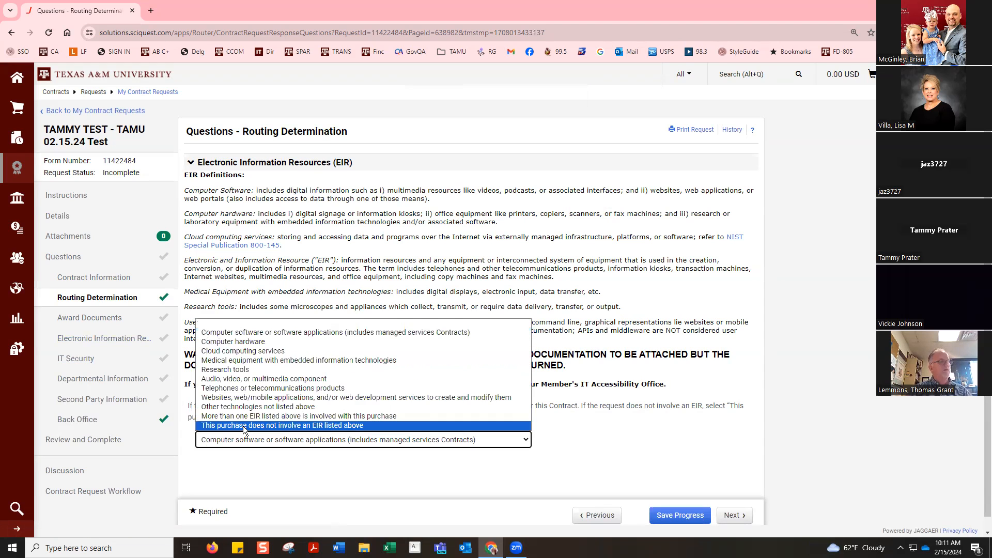
left_click(242, 425)
left_click(733, 516)
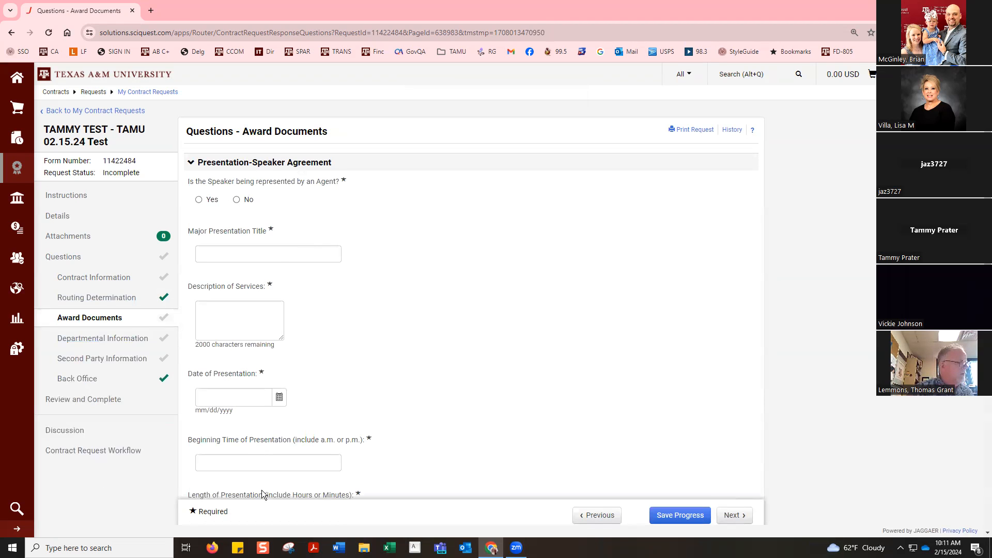
scroll(277, 316, "down", 8)
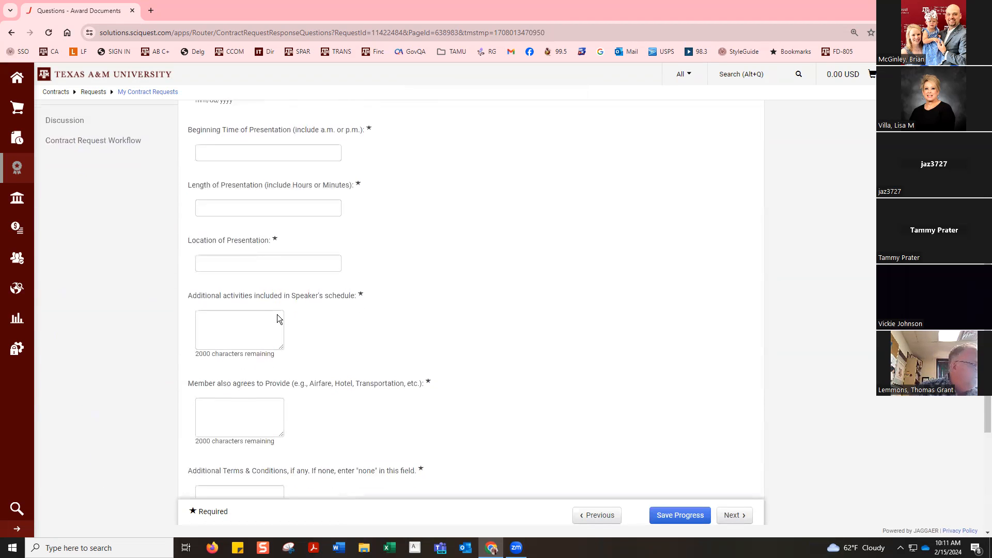
scroll(277, 314, "down", 2)
scroll(277, 314, "up", 12)
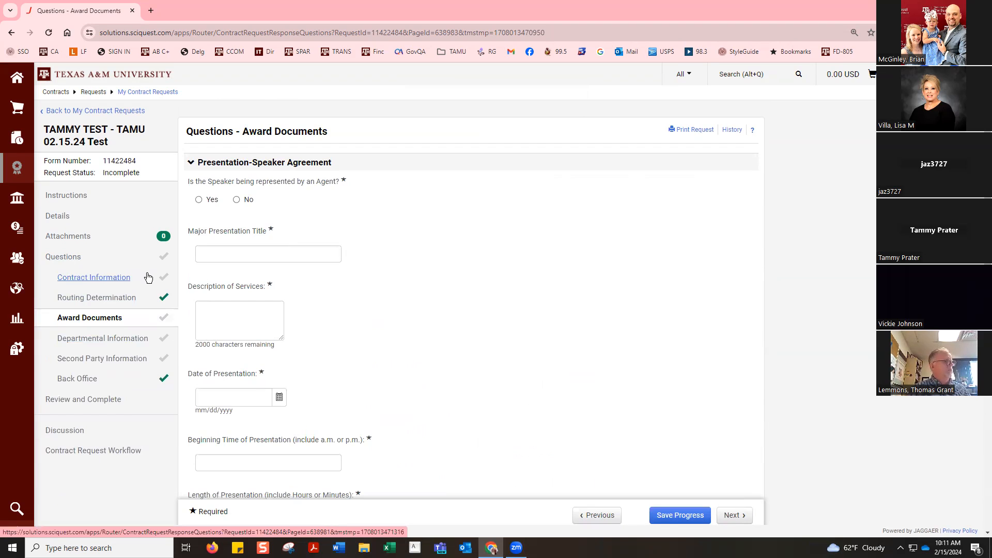
Step: Set the A&M System Member ID in the Departmental Information questions to 02-Texas A&M University
left_click(120, 342)
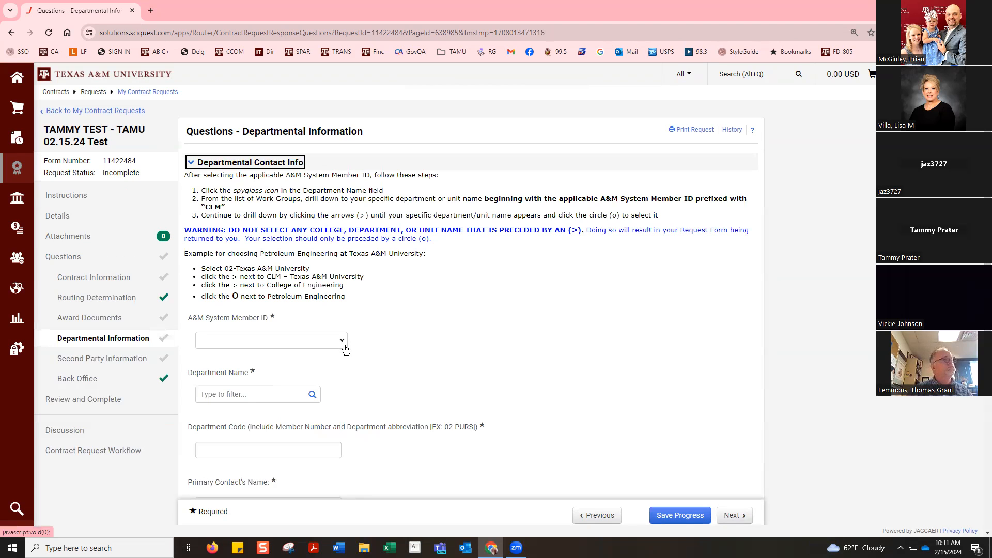
left_click(339, 346)
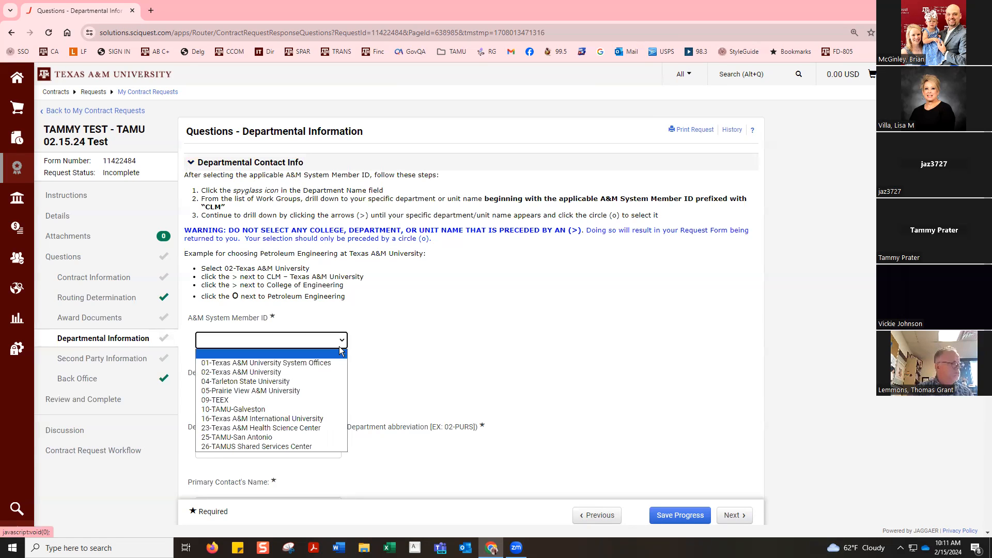
left_click(315, 372)
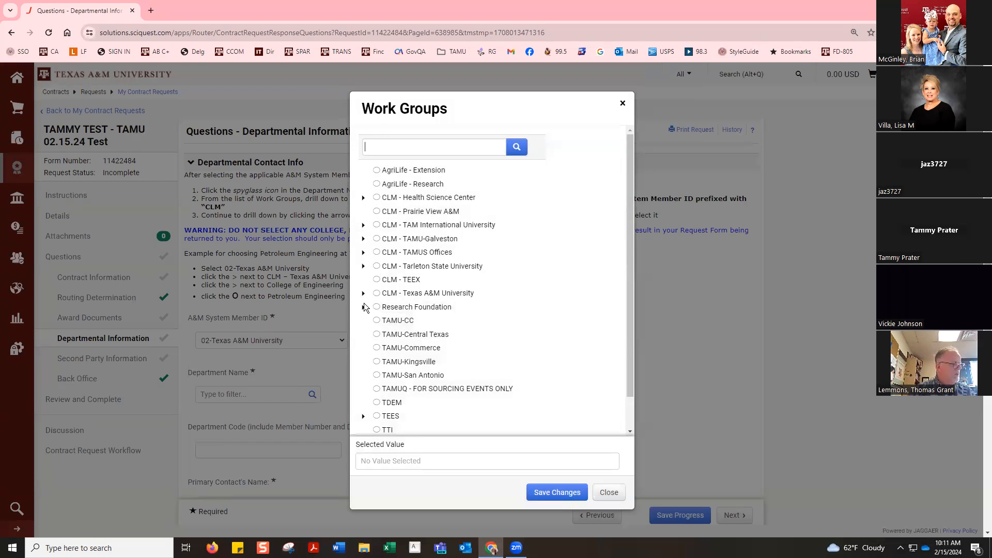
Step: Set the Department Name to Contract Administration, found under Finance & Business Services in the CLM - Texas A&M University work group
left_click(362, 293)
scroll(372, 357, "down", 1)
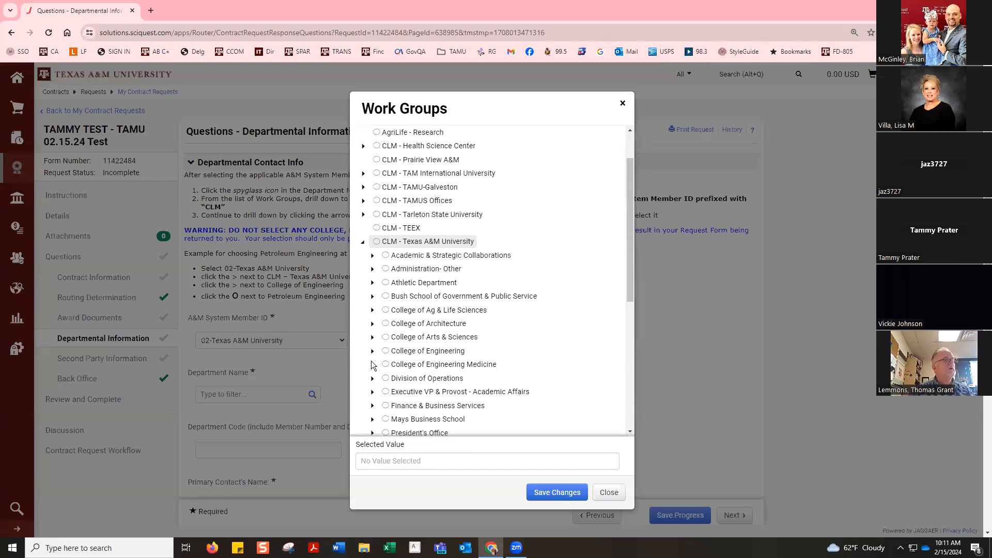
scroll(373, 364, "down", 1)
left_click(372, 352)
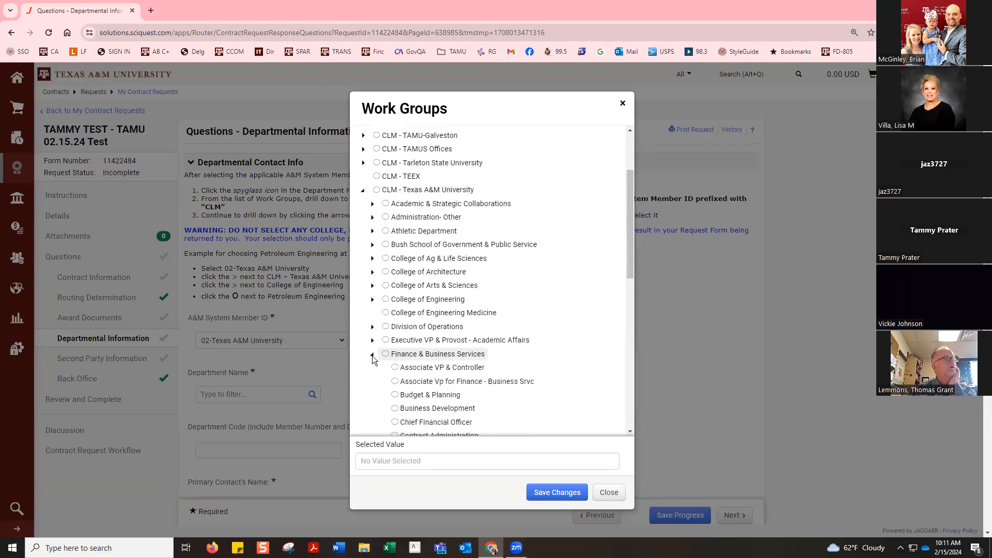
scroll(374, 357, "down", 1)
left_click(408, 384)
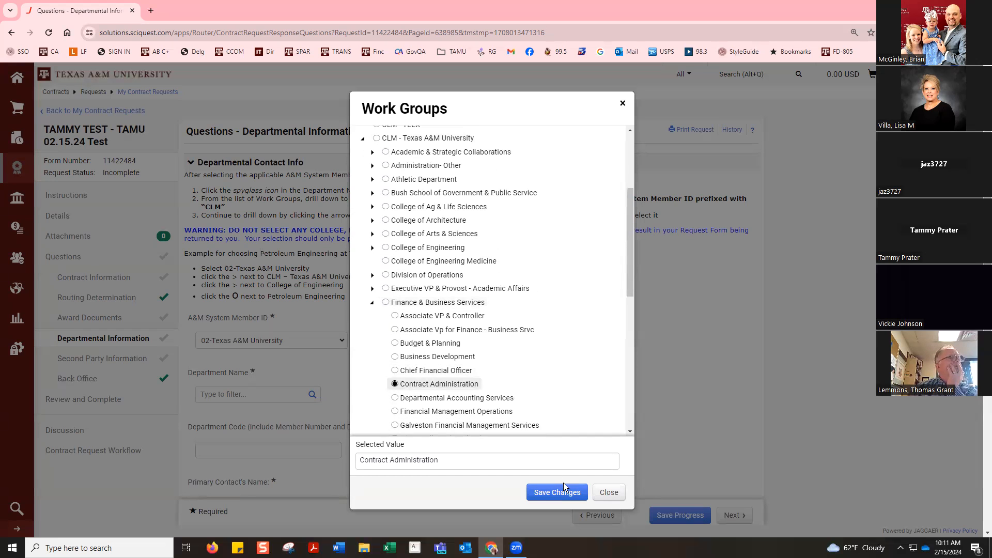
left_click(575, 494)
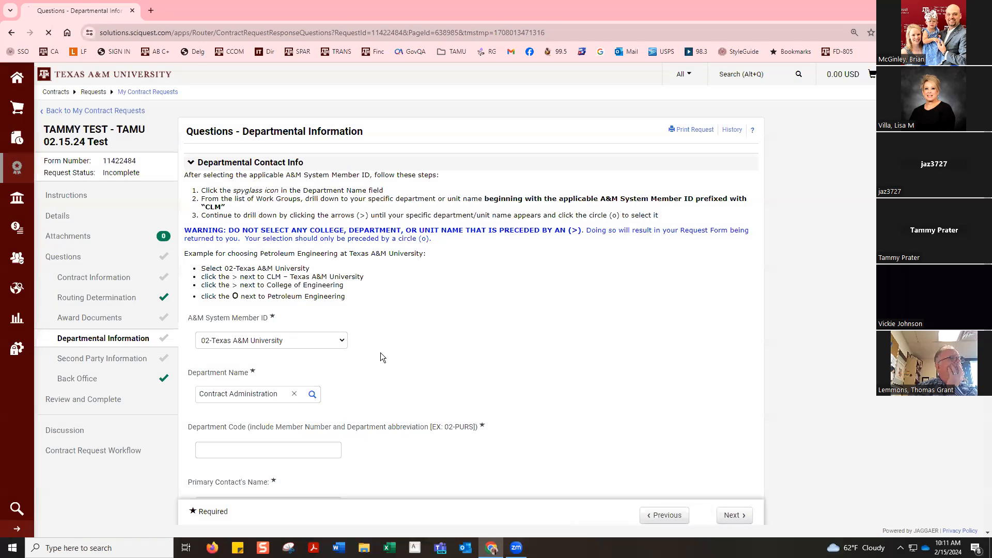
scroll(367, 343, "down", 3)
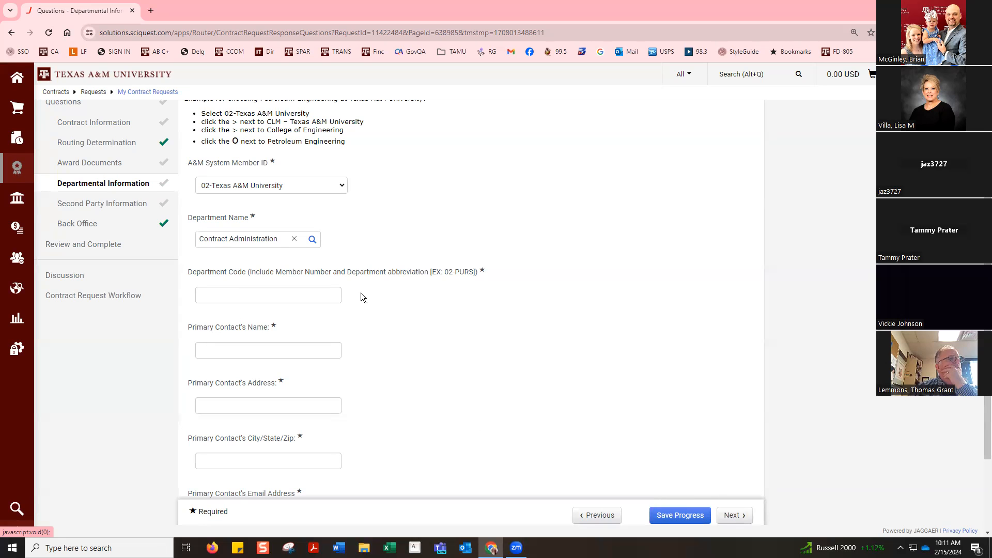
Step: Move on to the Second Party Information questions and set the Second Party Name to Dealers Electric
left_click(734, 515)
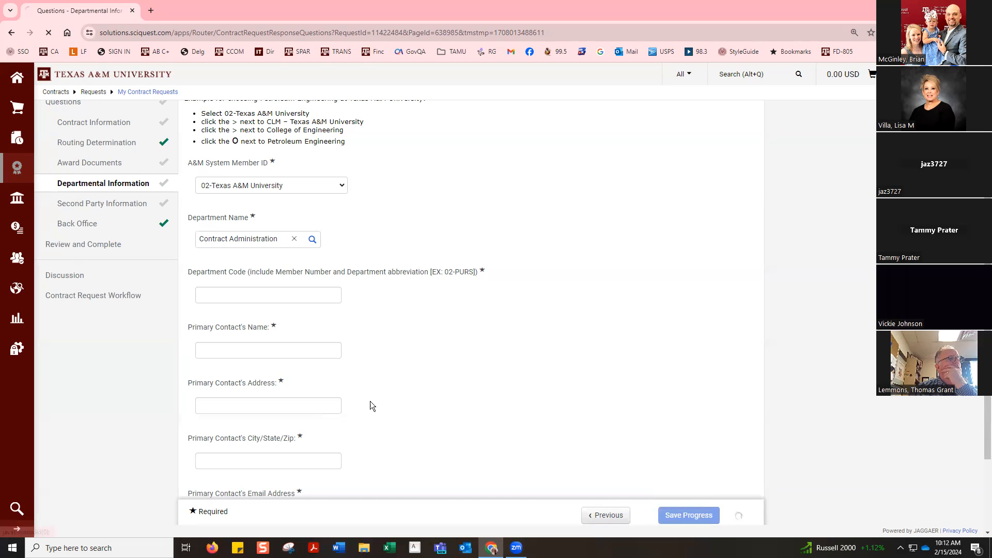
left_click(263, 285)
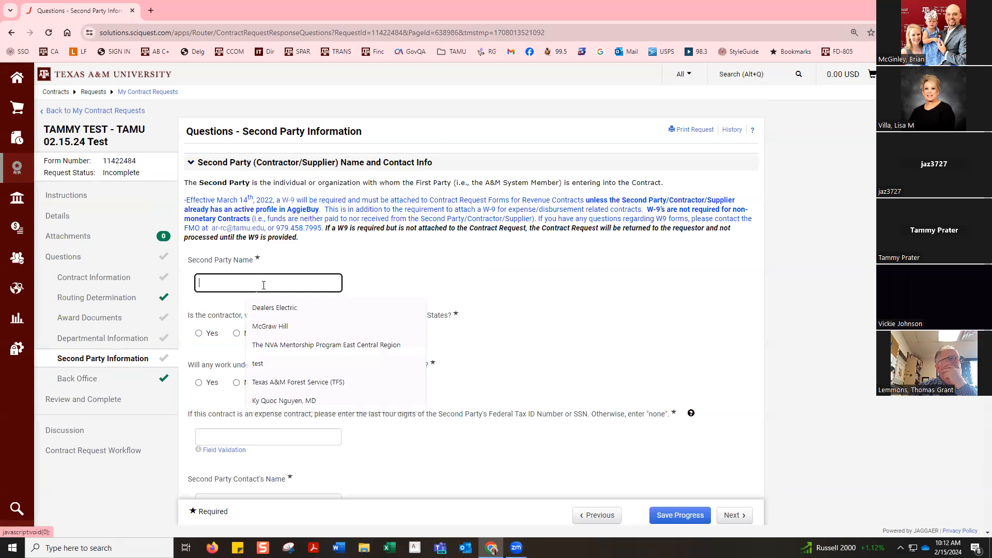
left_click(276, 307)
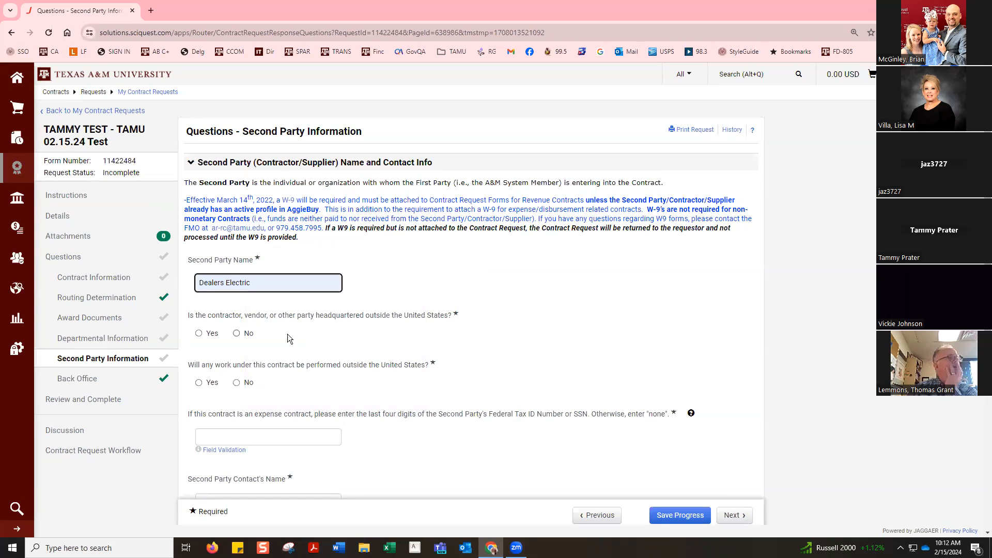
Step: Review the Second Party Information questions on foreign headquarters and work, tax ID digits, and the second party's contact details
scroll(287, 334, "down", 1)
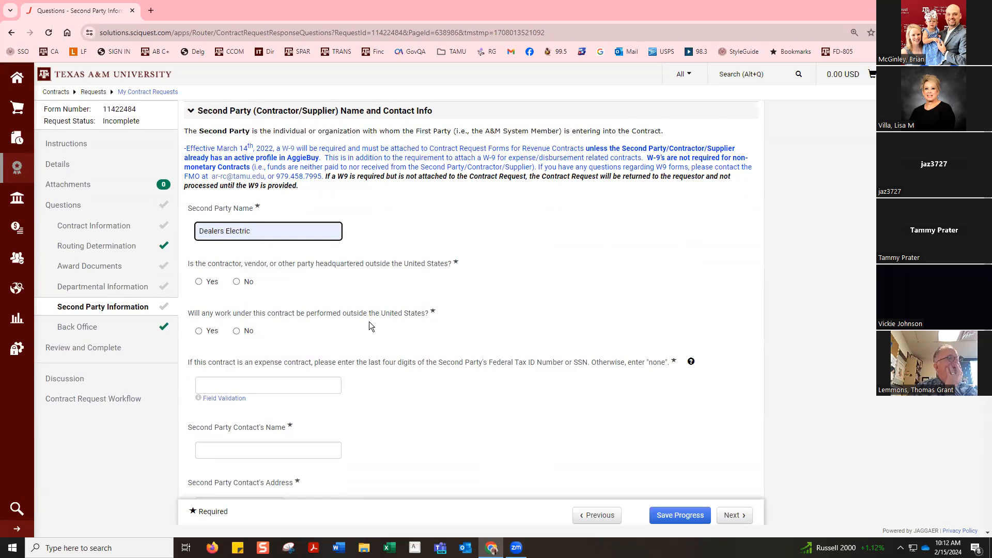
scroll(392, 326, "down", 1)
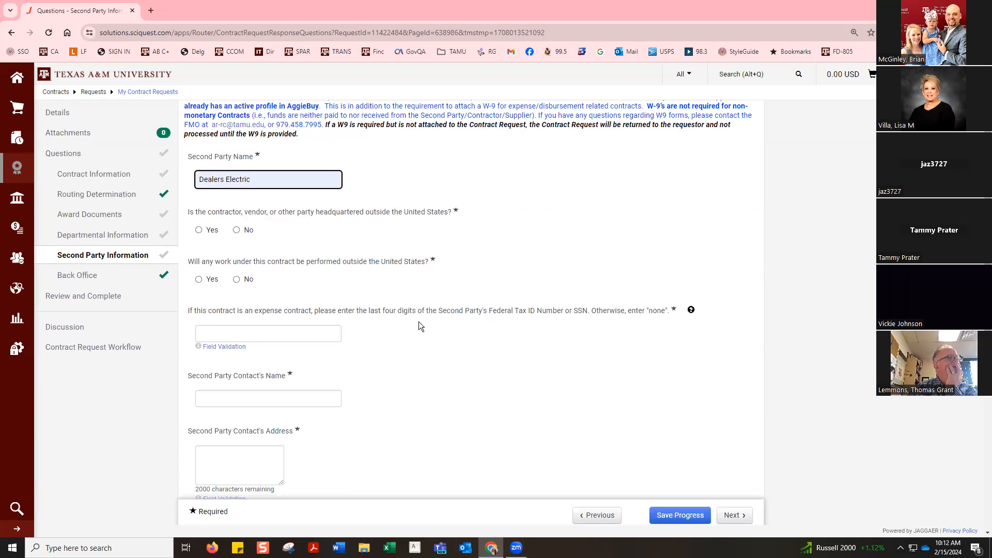
left_click(295, 337)
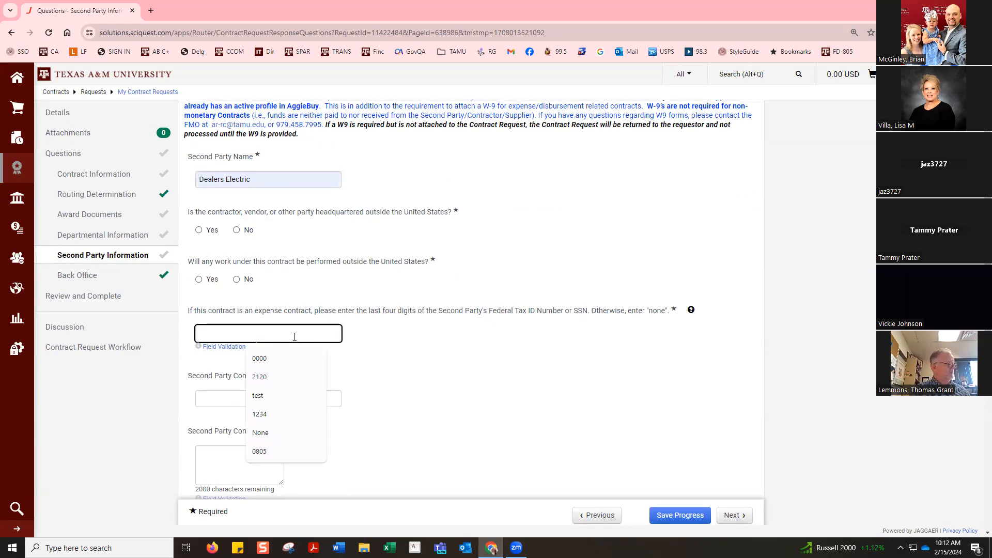
left_click(542, 356)
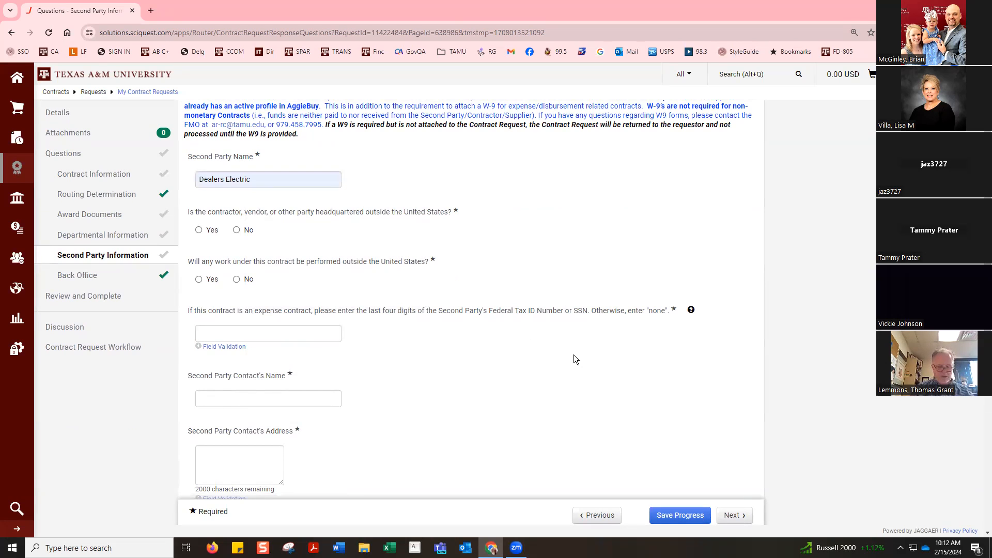
scroll(573, 355, "down", 2)
scroll(574, 355, "down", 1)
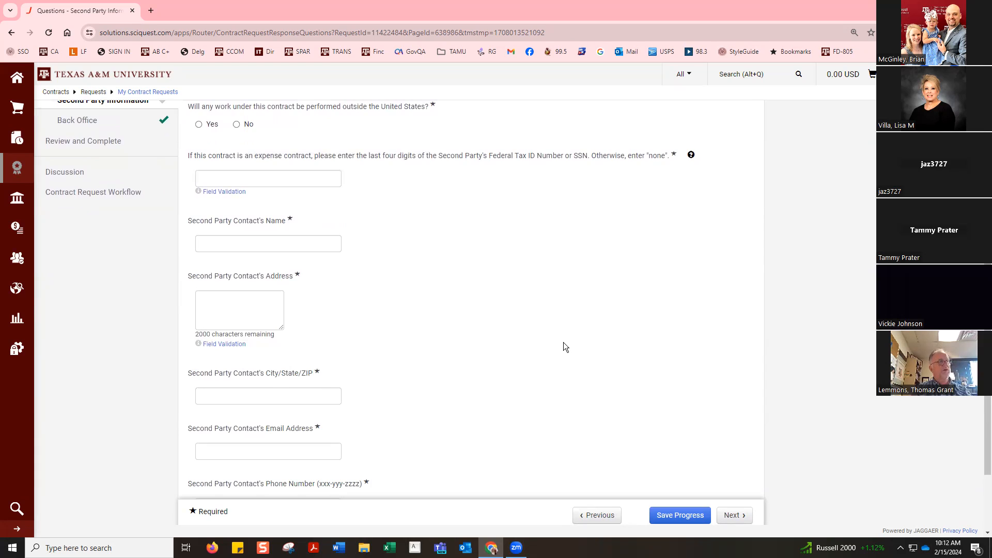
scroll(563, 347, "down", 1)
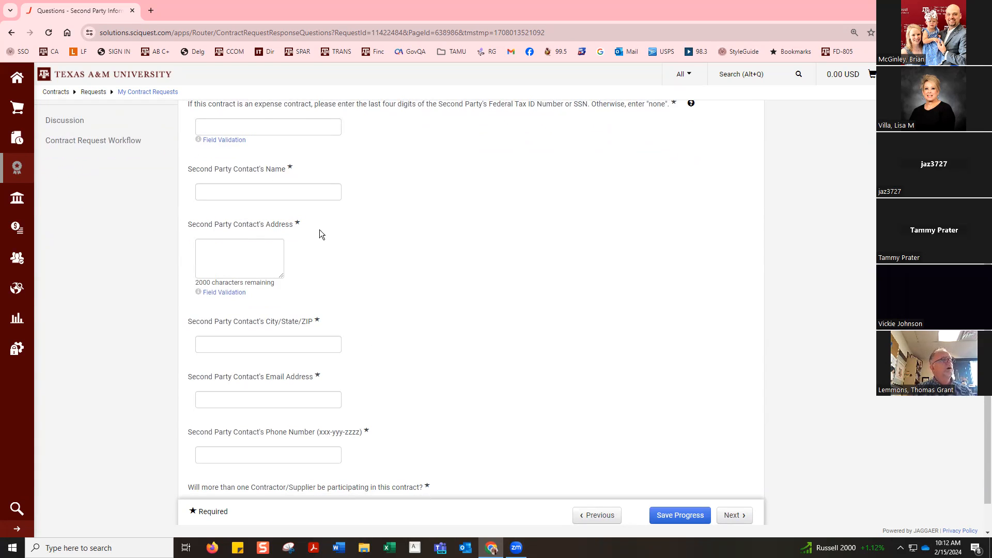
left_click(308, 194)
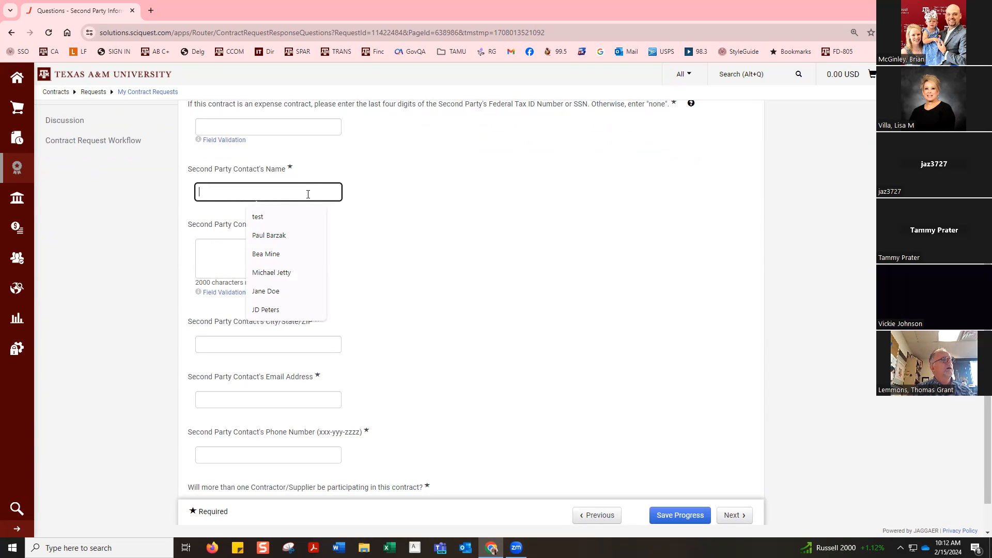
left_click(434, 330)
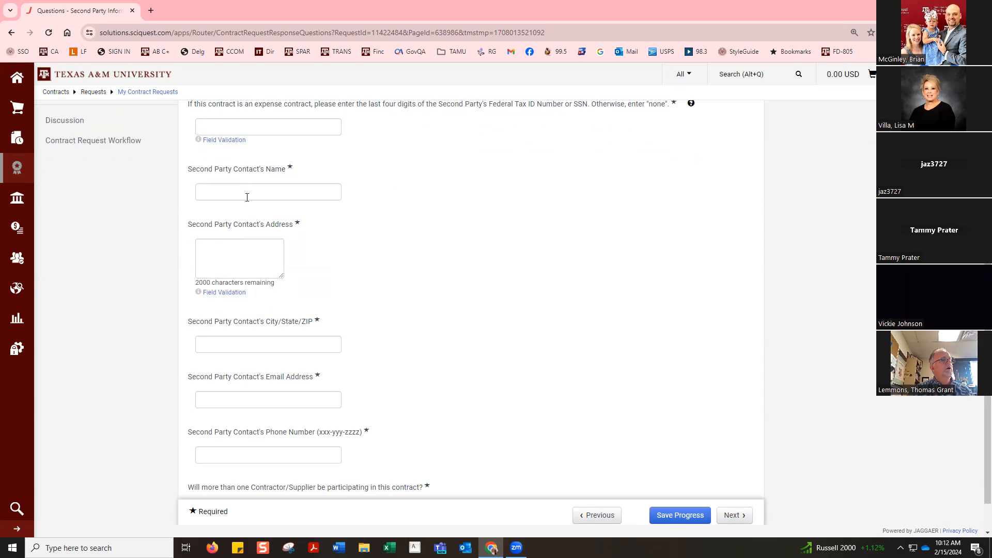
Step: Examine the Back Office questions, the section progress in Review and Complete, and the Contract Information questions
left_click(734, 515)
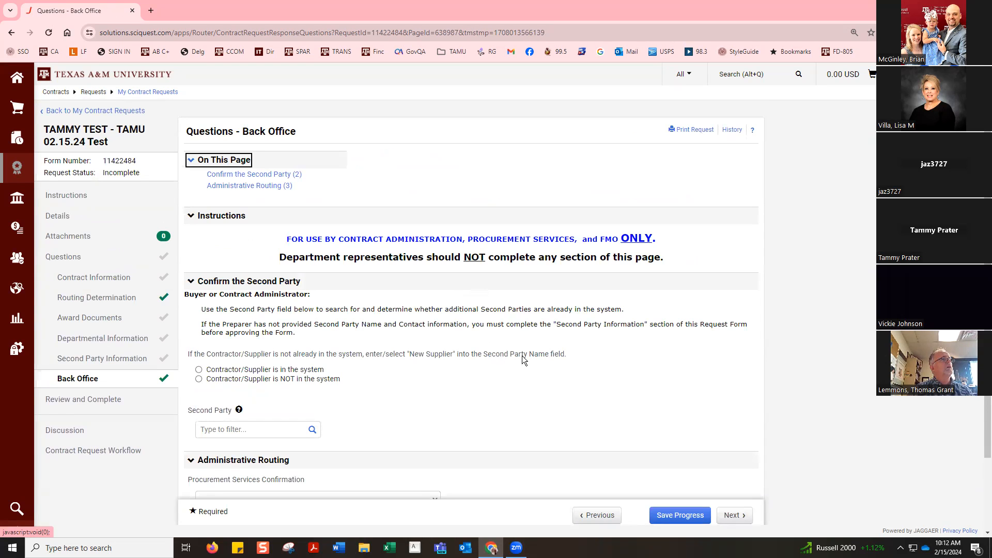
scroll(522, 355, "down", 1)
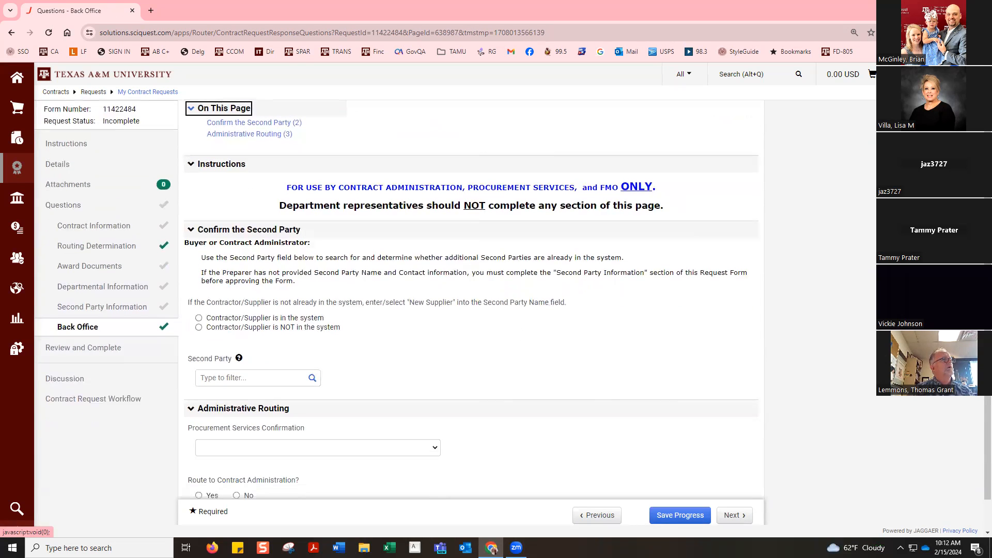
left_click(95, 347)
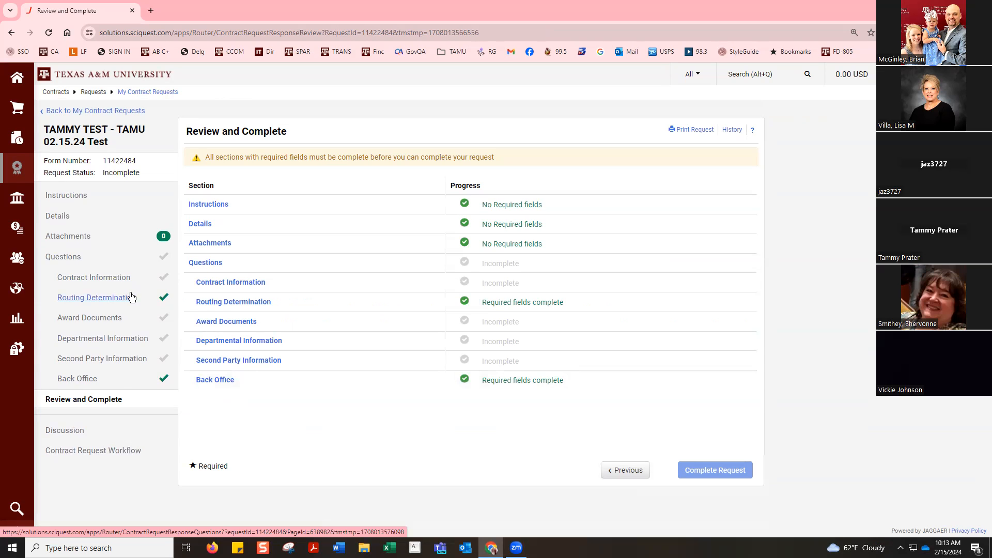
left_click(97, 283)
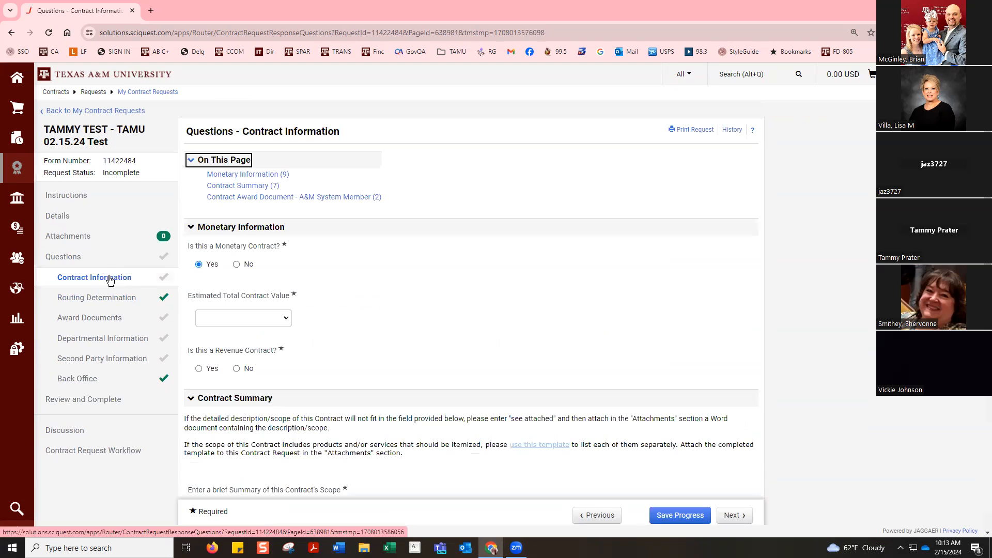
left_click(95, 321)
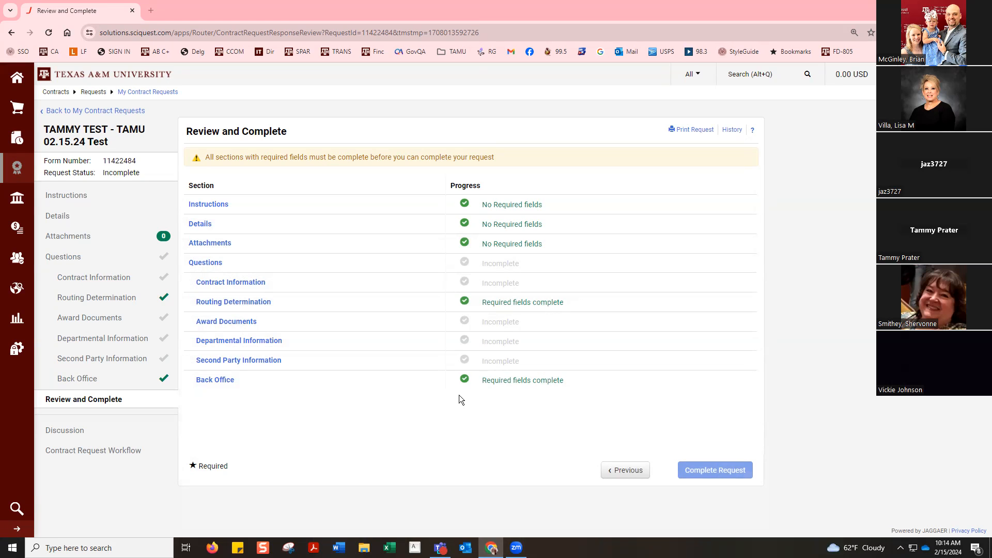
Step: Check the approval steps in the Contract Request Workflow and the request's Discussion page, and return to Second Party Information
left_click(95, 449)
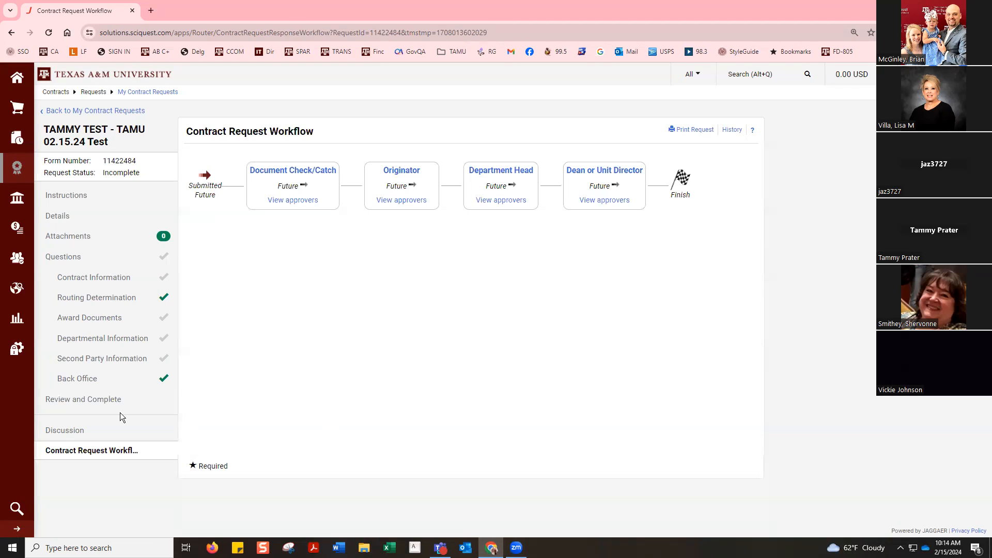
left_click(67, 431)
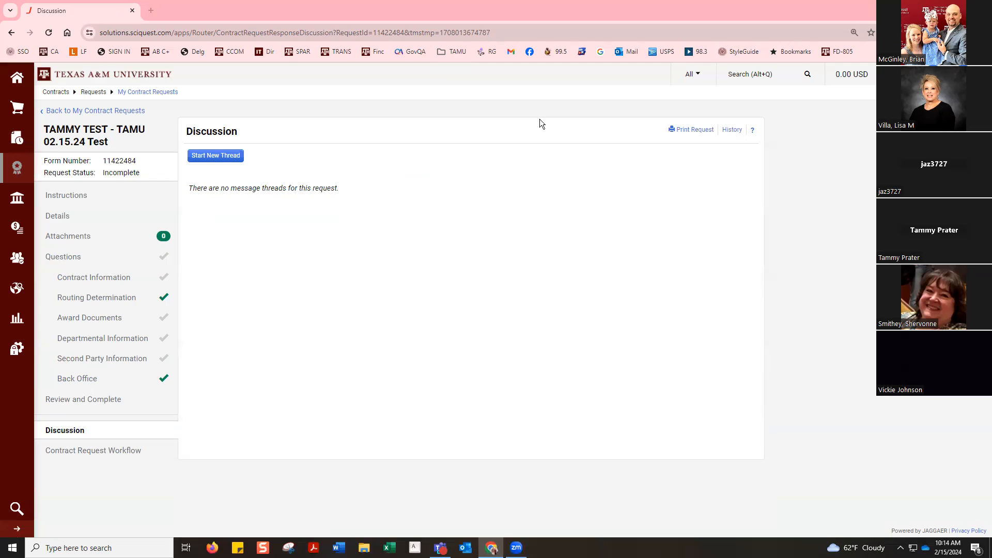
left_click(120, 342)
left_click(136, 360)
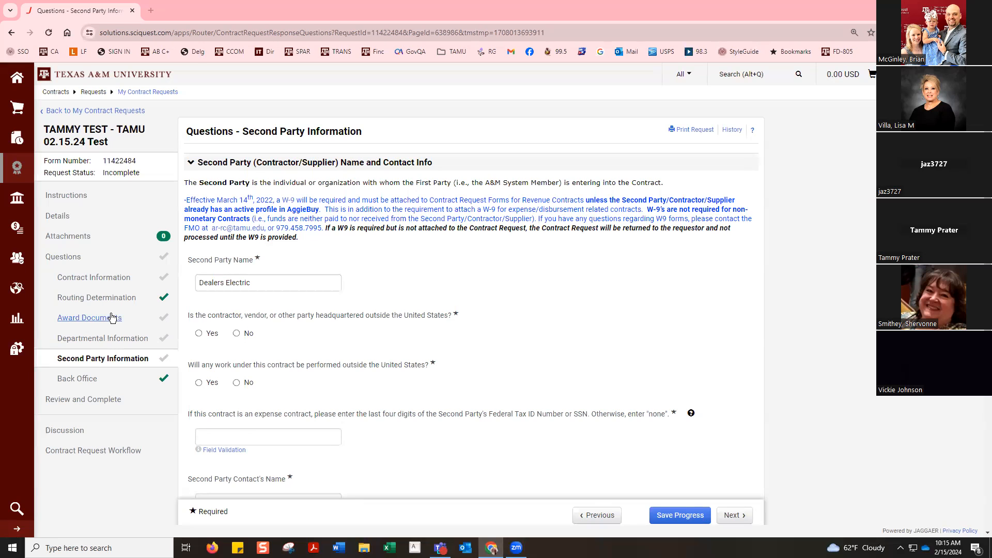
Step: Answer Yes to whether the Speaker is represented by an Agent in Award Documents and look through the Presentation-Speaker Agreement questions
left_click(89, 317)
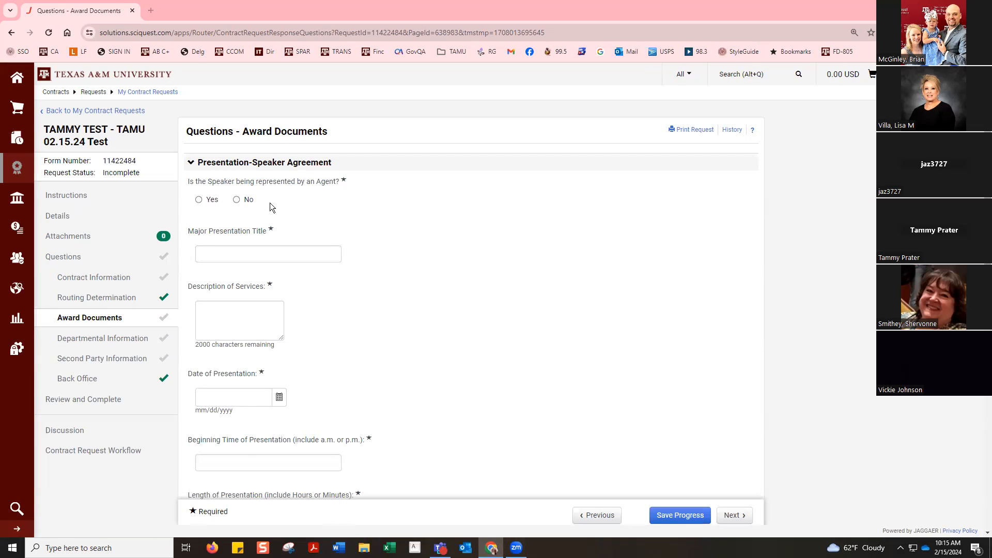
left_click(198, 200)
scroll(398, 260, "down", 10)
scroll(396, 259, "up", 10)
scroll(265, 223, "down", 10)
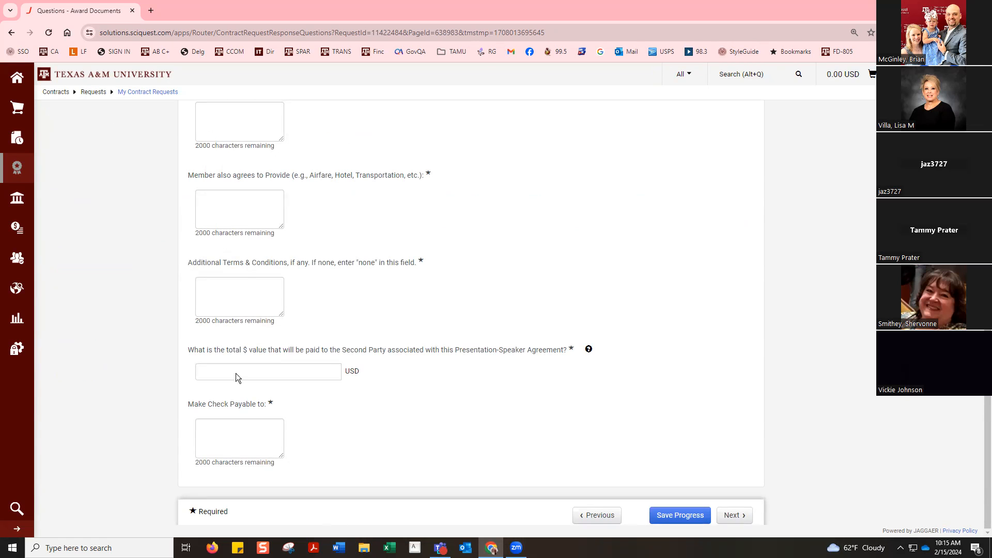
left_click(244, 436)
scroll(507, 283, "up", 10)
Step: Change the answer on the Speaker being represented by an Agent to No and save the progress
left_click(237, 199)
scroll(464, 324, "down", 7)
scroll(685, 526, "down", 3)
left_click(666, 518)
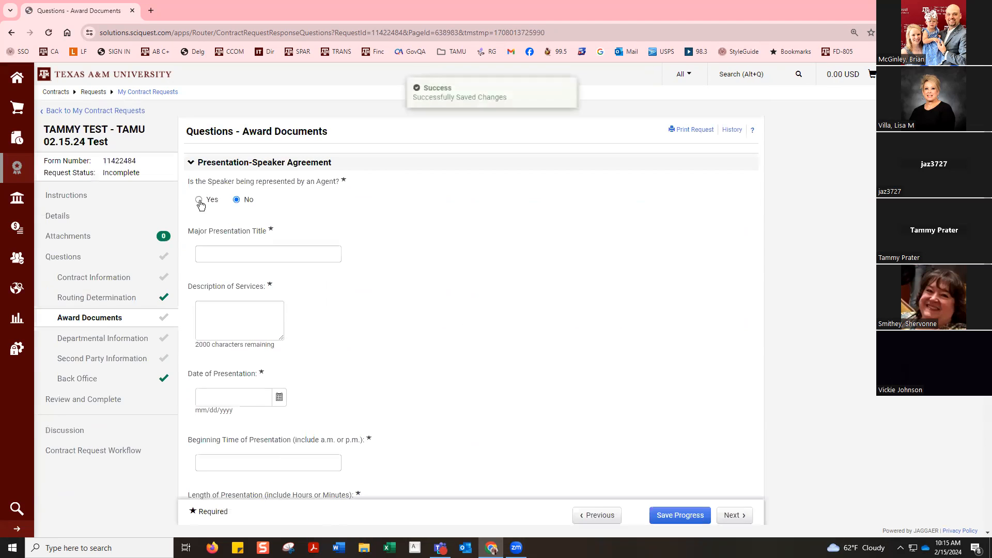
Step: Set the Speaker's Agent representation answer to Yes, save the progress, and review the Presentation-Speaker Agreement questions
left_click(199, 201)
left_click(670, 517)
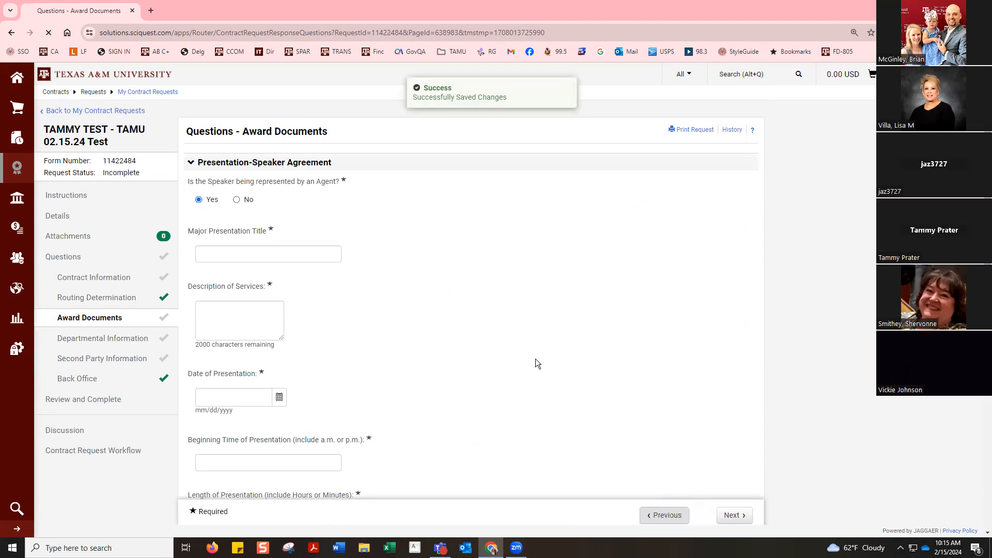
scroll(534, 356, "down", 6)
scroll(533, 357, "down", 4)
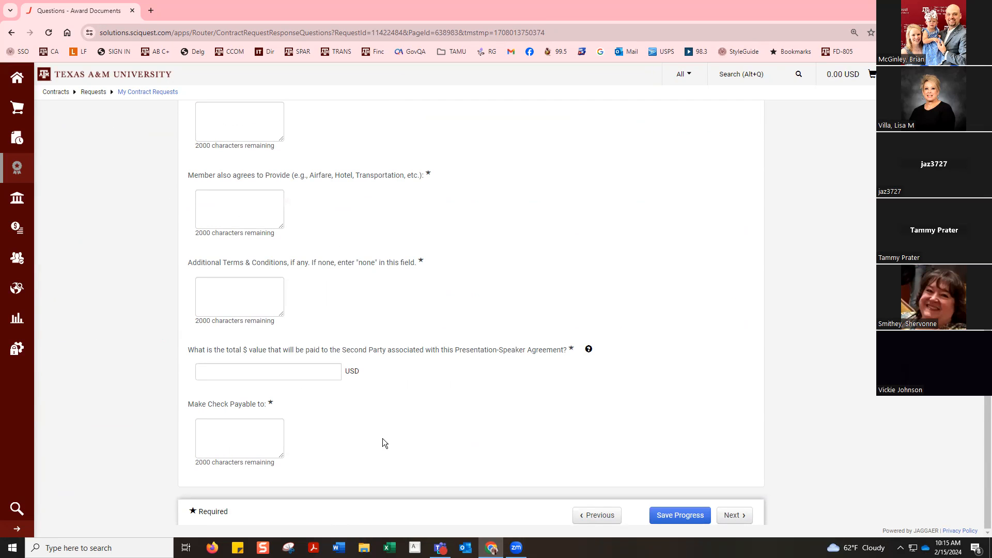
scroll(383, 438, "up", 8)
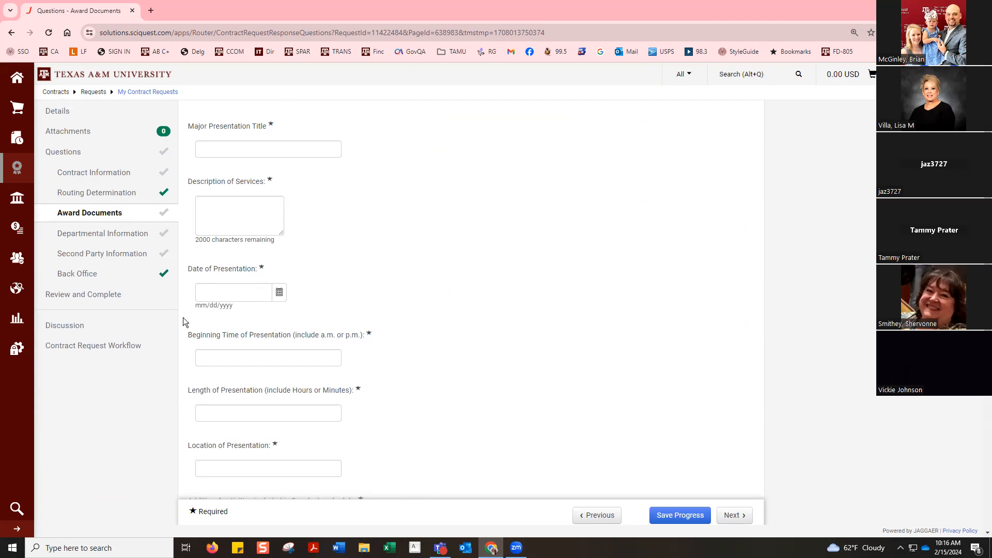
Step: In Second Party Information, answer Yes to whether more than one Contractor/Supplier will participate in the contract, and review the follow-up questions
left_click(112, 256)
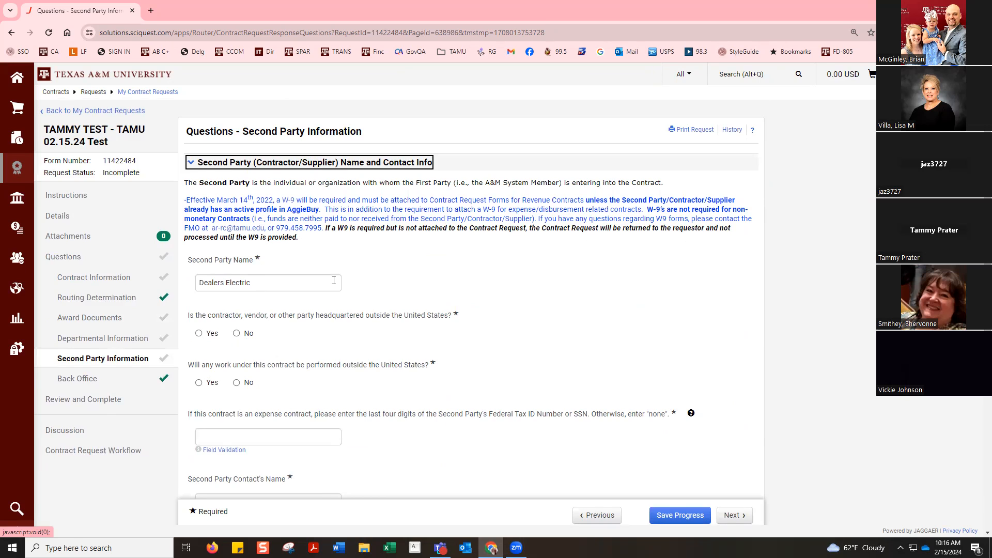
scroll(333, 280, "down", 7)
scroll(332, 280, "down", 1)
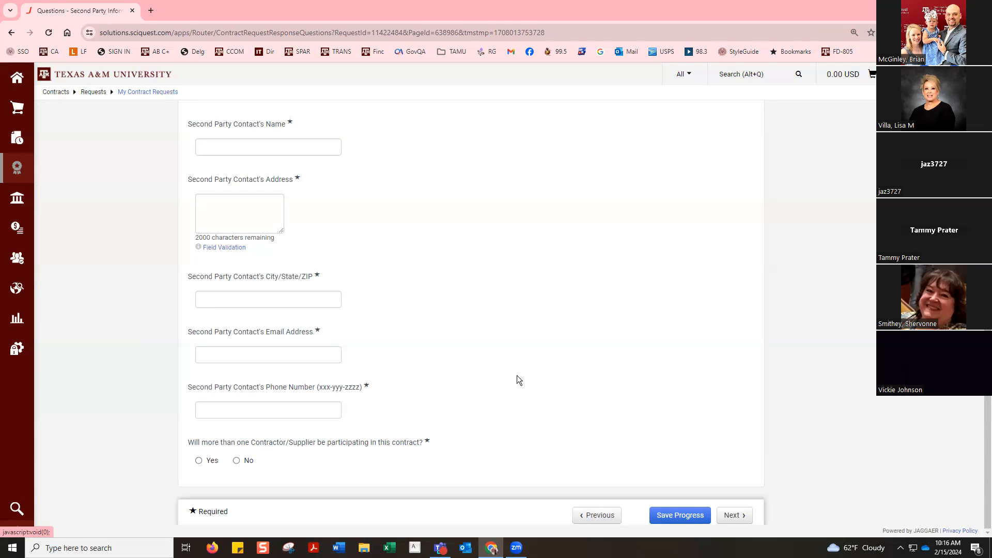
scroll(517, 375, "up", 6)
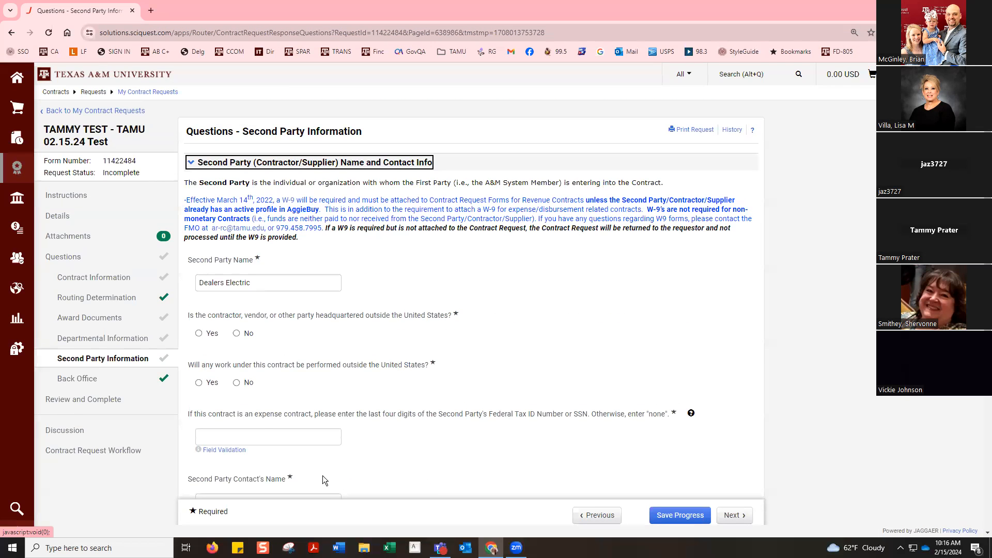
scroll(258, 467, "down", 7)
left_click(199, 461)
scroll(456, 373, "down", 5)
scroll(456, 373, "down", 3)
scroll(456, 373, "up", 15)
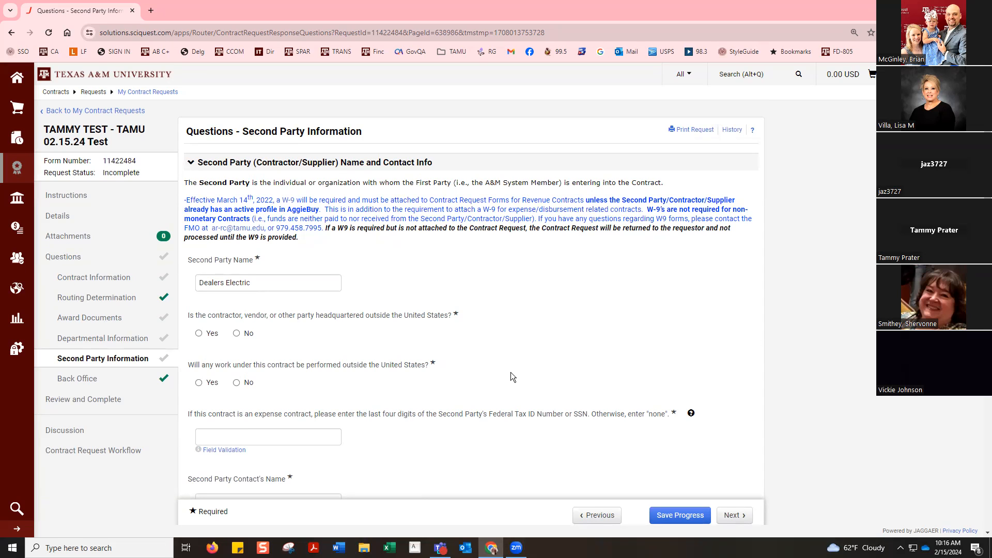
Step: Save the progress on the Second Party Information answers and open the request's Discussion page
scroll(510, 372, "down", 2)
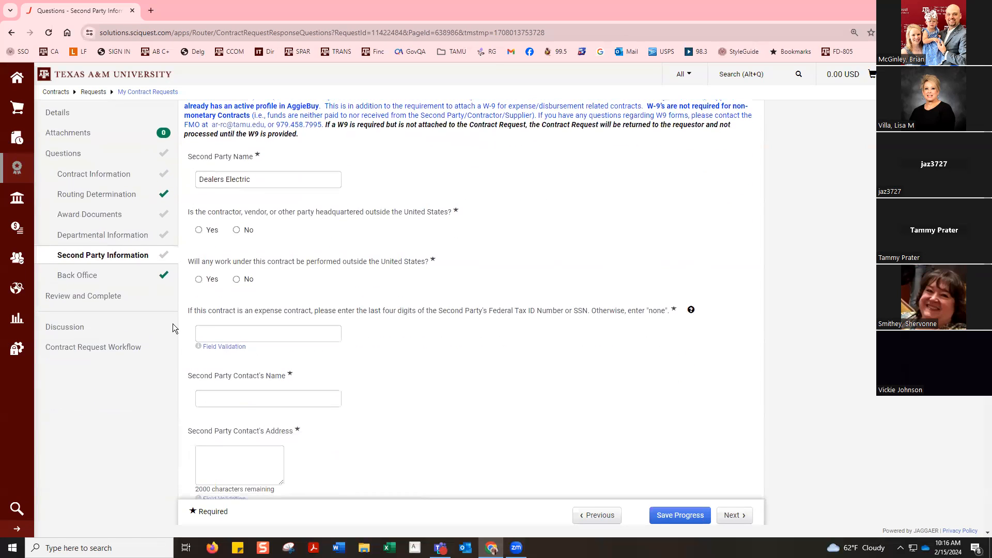
left_click(57, 331)
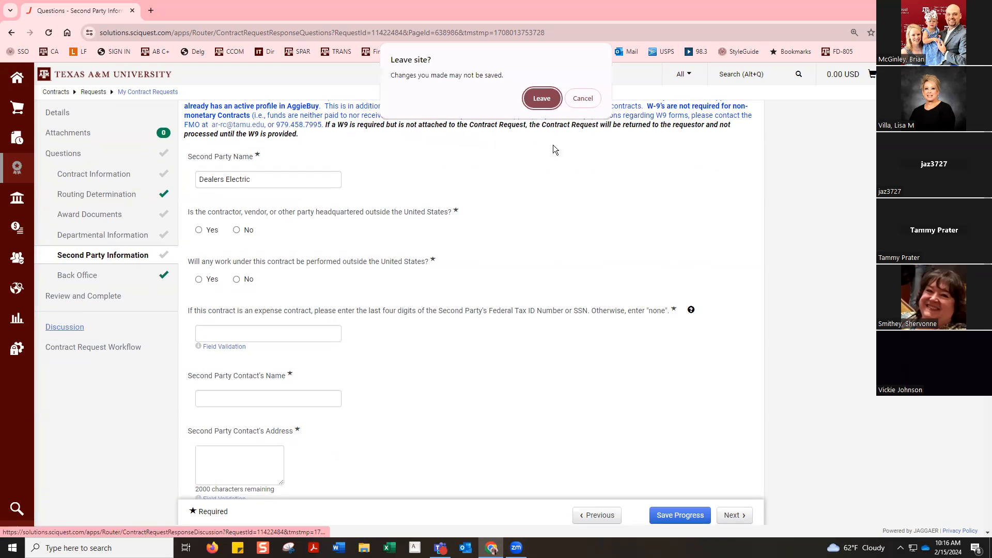
left_click(698, 509)
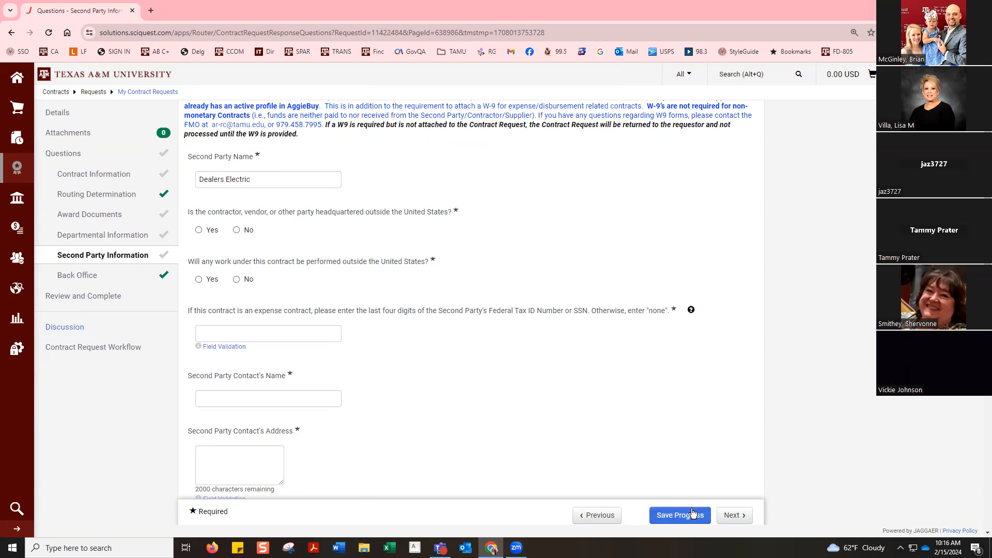
left_click(81, 436)
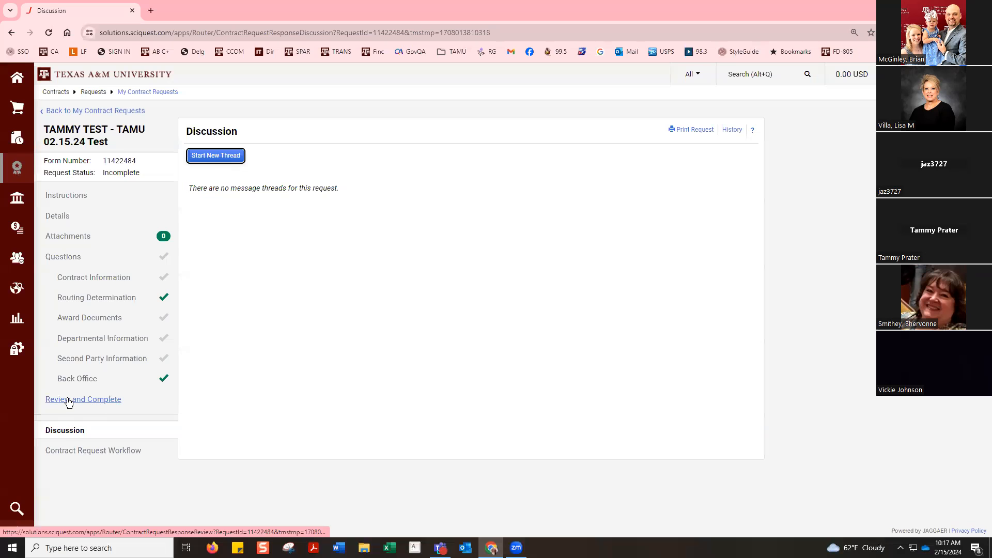
left_click(480, 46)
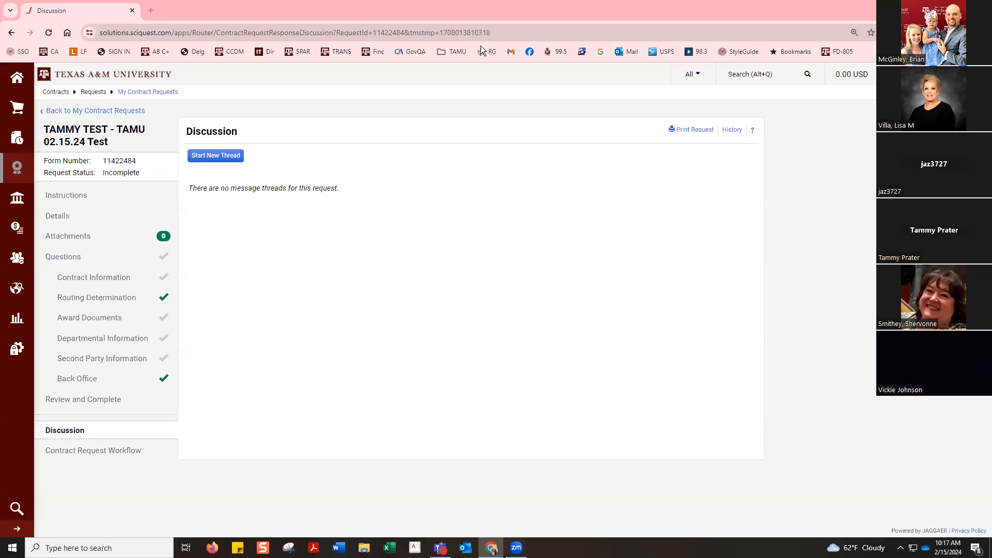